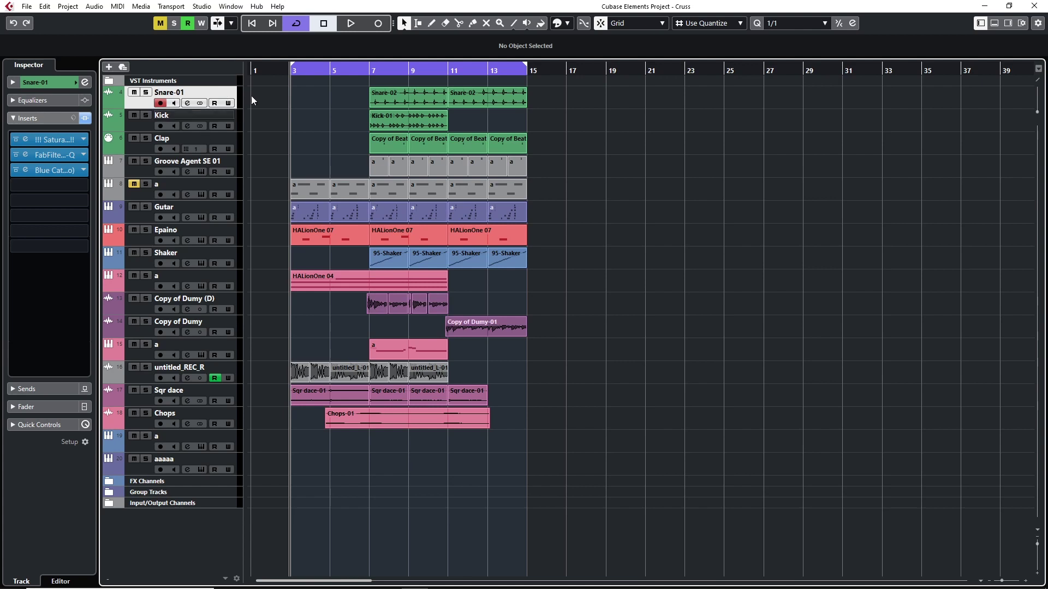
Extend the cycle range back to bar 1 and try to move its end beyond bar 15
left_click_drag(299, 70, 229, 85)
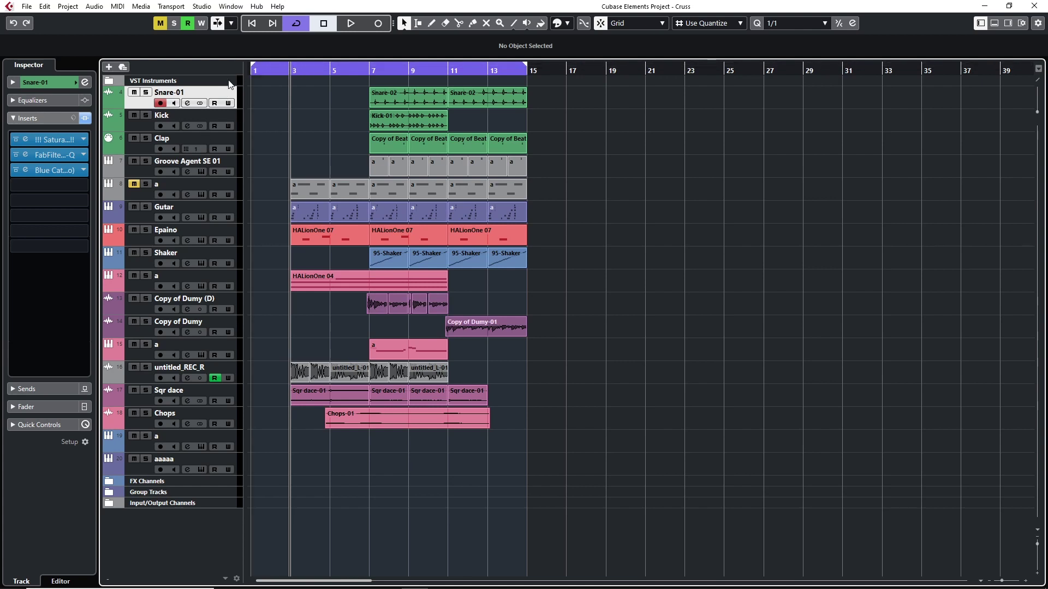
left_click(146, 131)
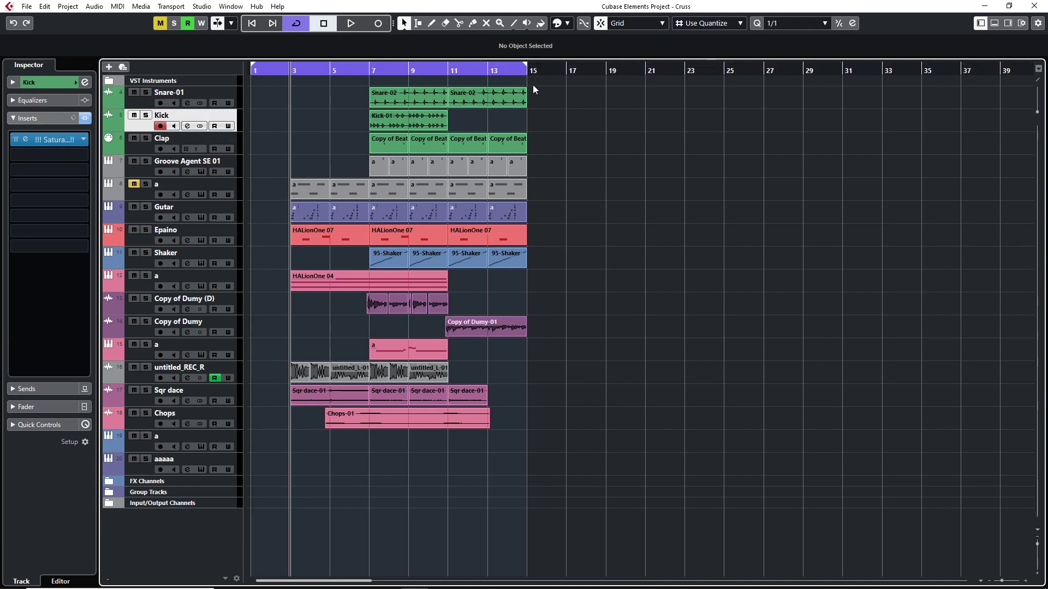
left_click_drag(525, 69, 696, 183)
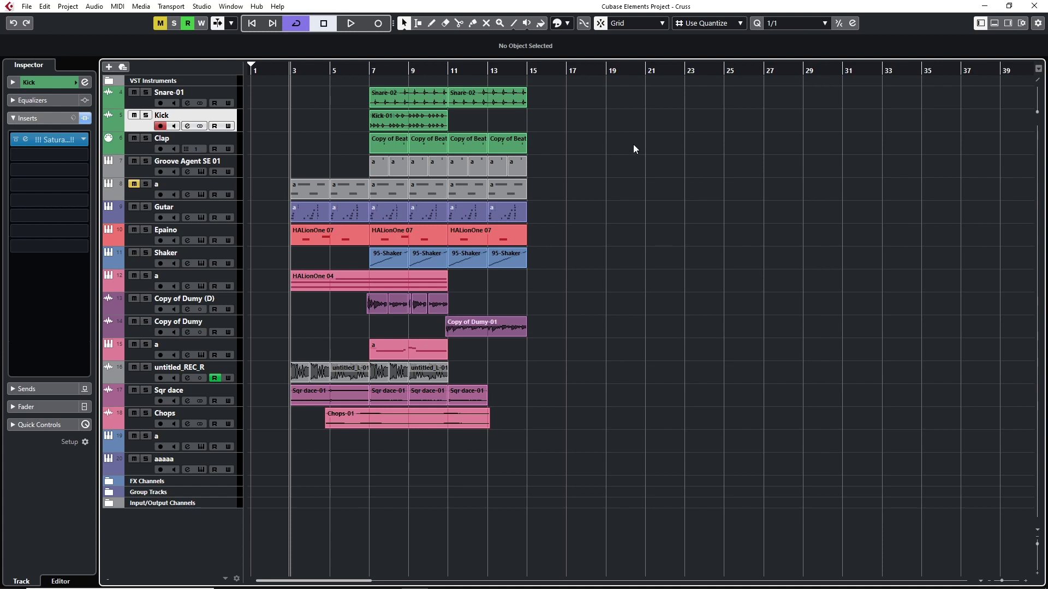
Play back the arrangement and briefly toggle the mute of the Copy of Dumy track
key("space")
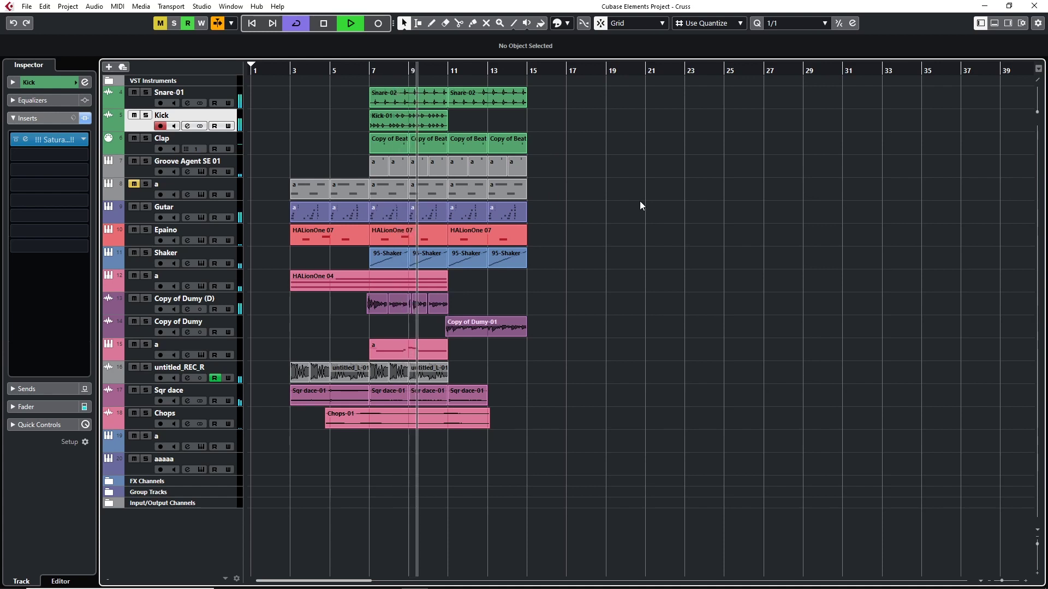
left_click(133, 322)
left_click(133, 321)
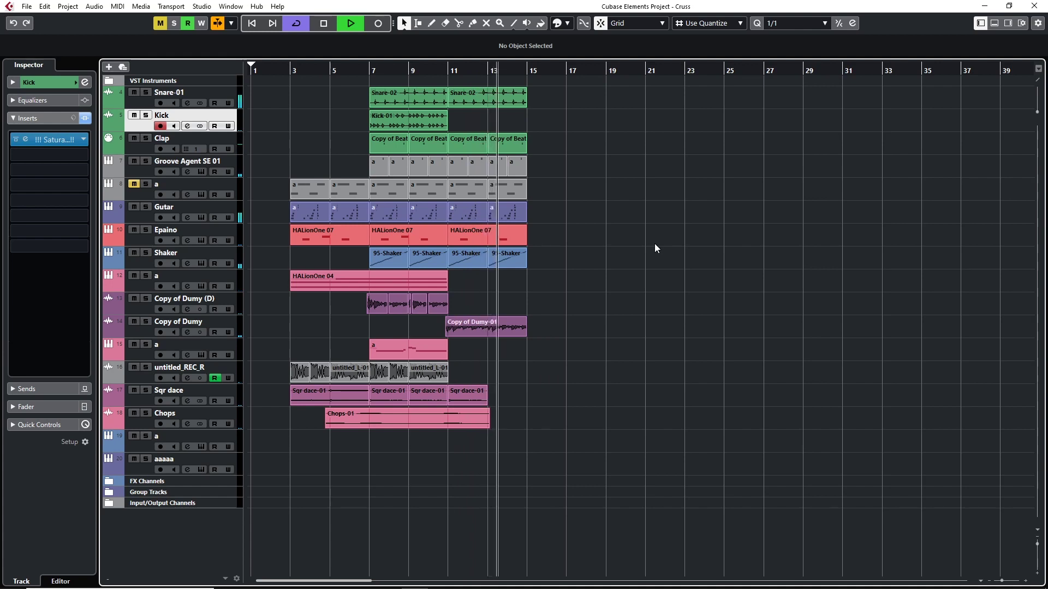
Duplicate the last Sqr dace-01 event into bars 13 to 15 and stop playback
left_click(467, 397)
key("ctrl+d")
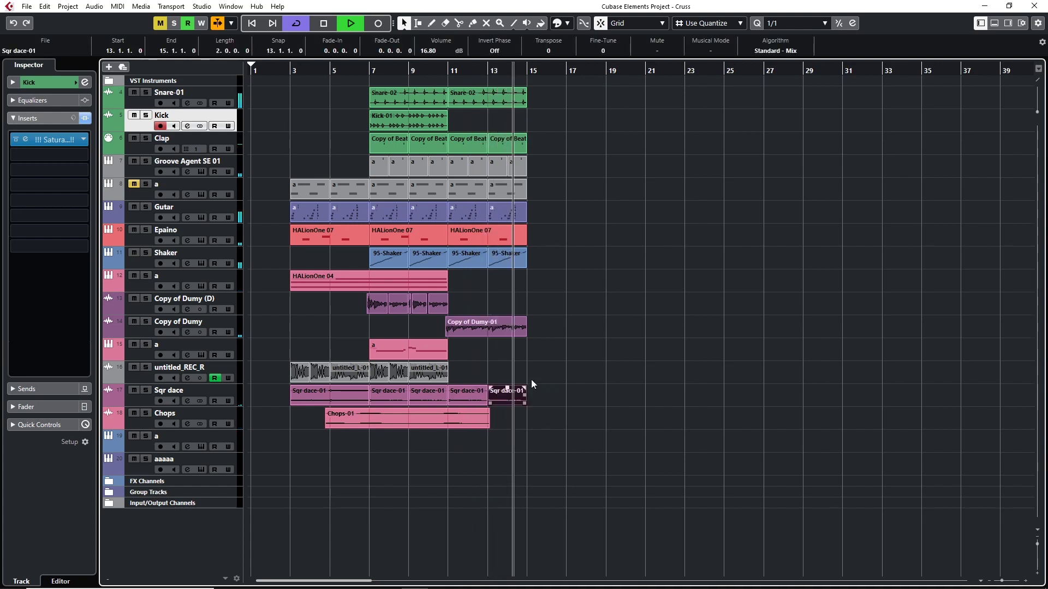
left_click(613, 343)
key("space")
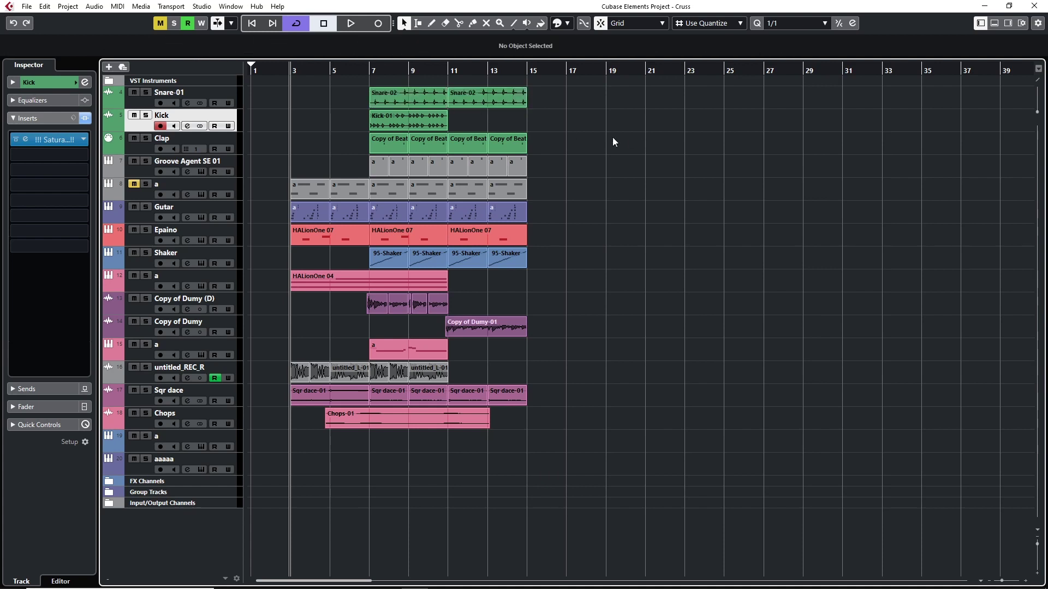
Examine the two Snare-02 events and the first two events on the muted track a above Gutar
left_click(407, 106)
left_click(471, 100)
left_click(427, 99)
left_click(483, 100)
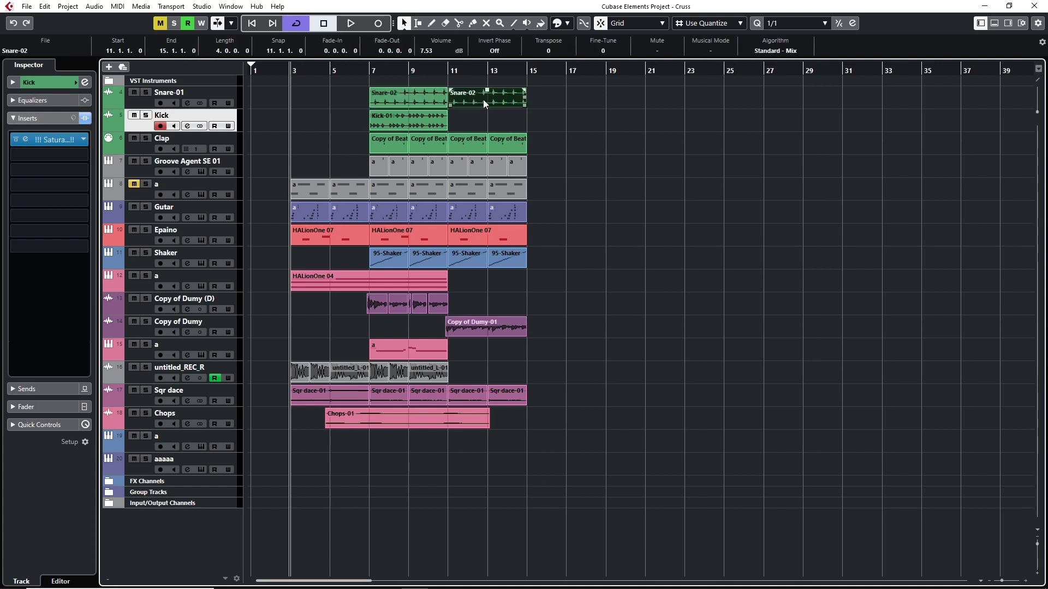
left_click(689, 226)
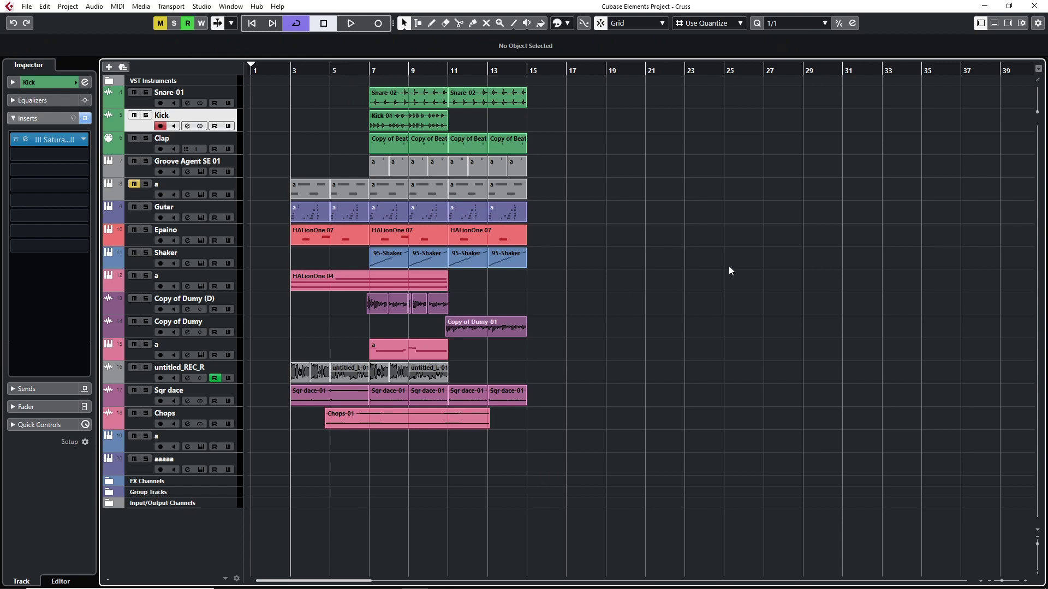
left_click(341, 192)
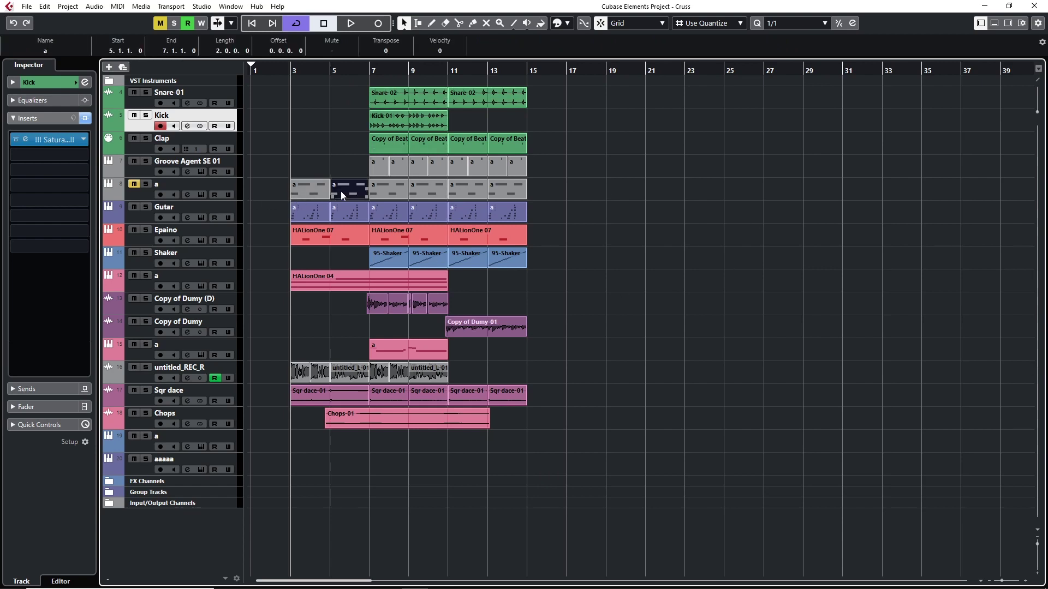
left_click(323, 192)
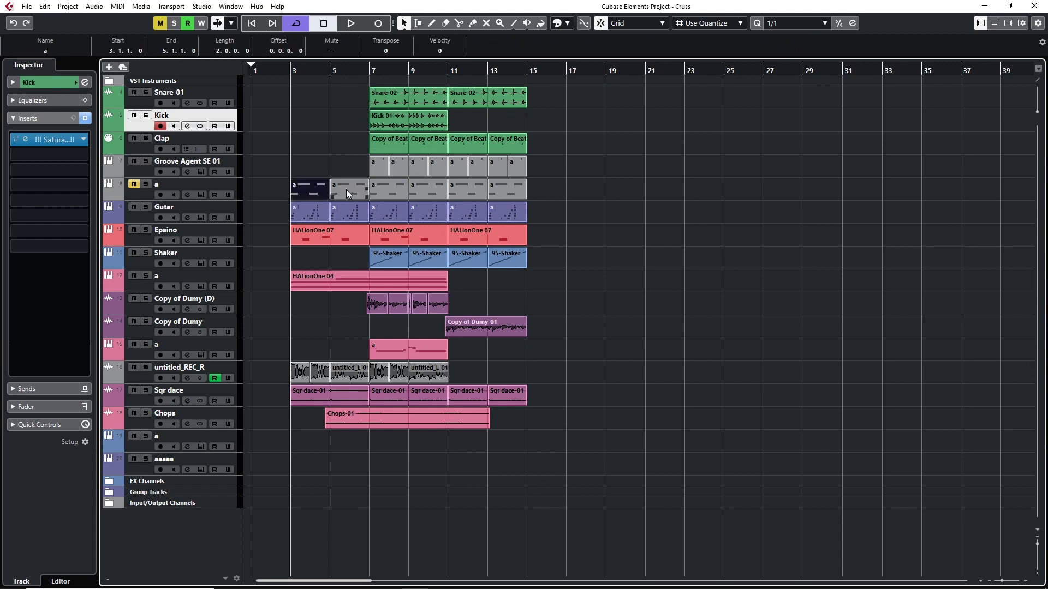
left_click(346, 189)
left_click(585, 204)
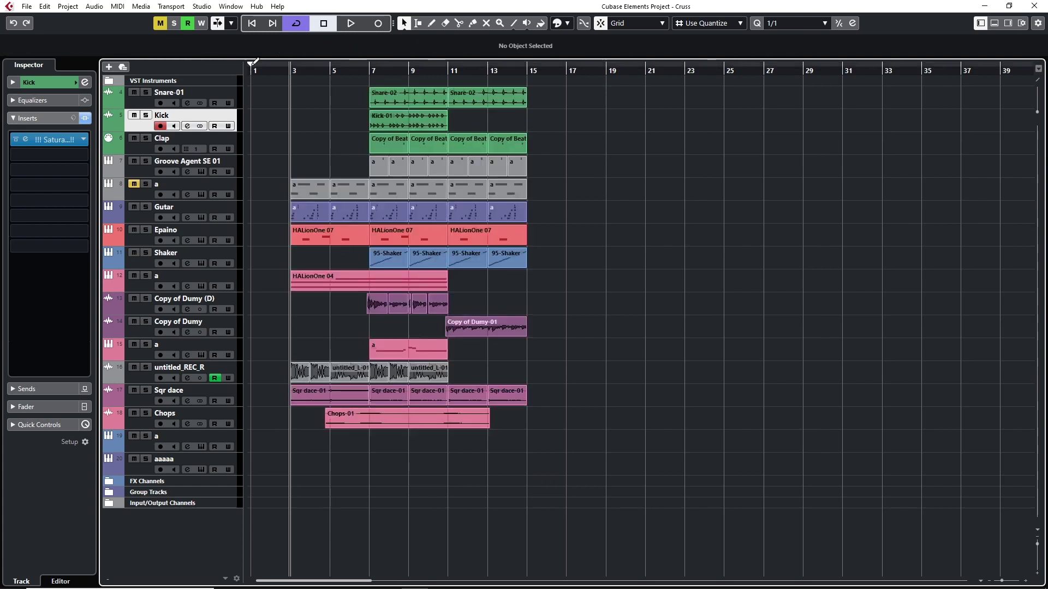
Set the cycle range from bar 1 to bar 17 and display the floating transport
left_click_drag(253, 68, 533, 98)
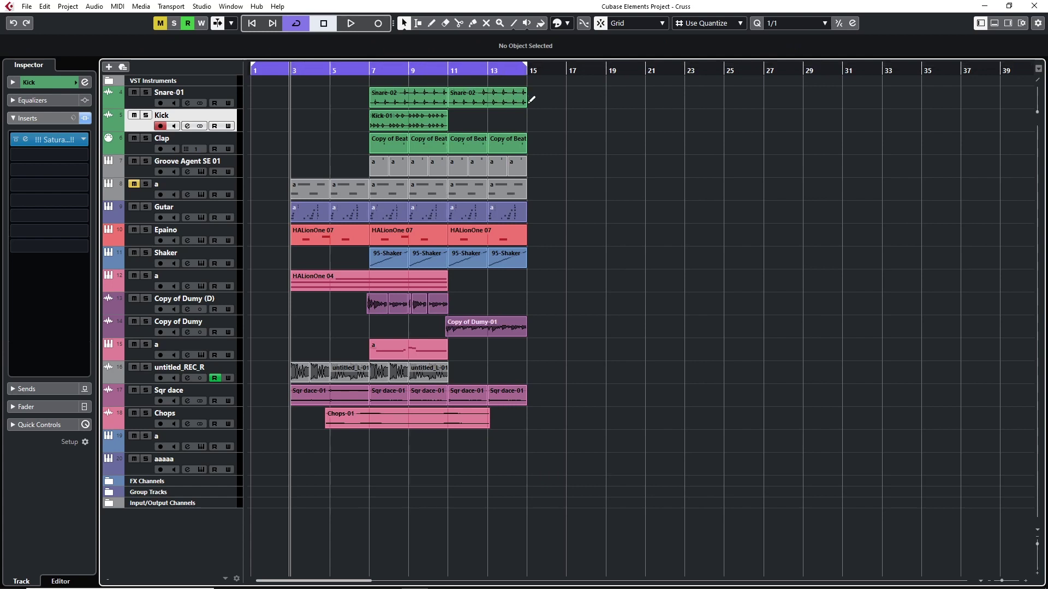
left_click_drag(565, 65, 252, 80)
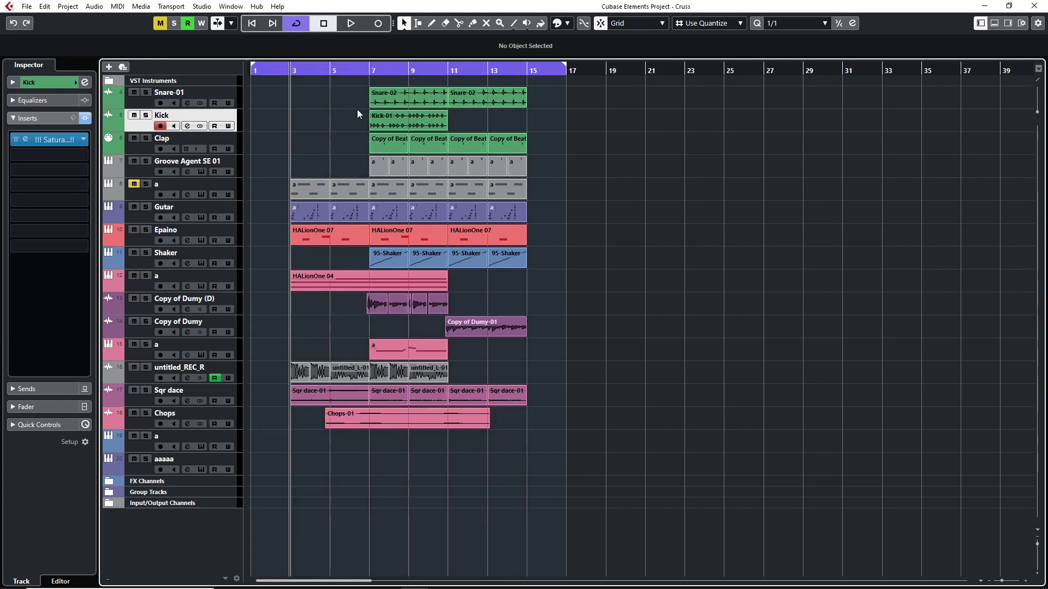
key("h")
key("h")
key("h")
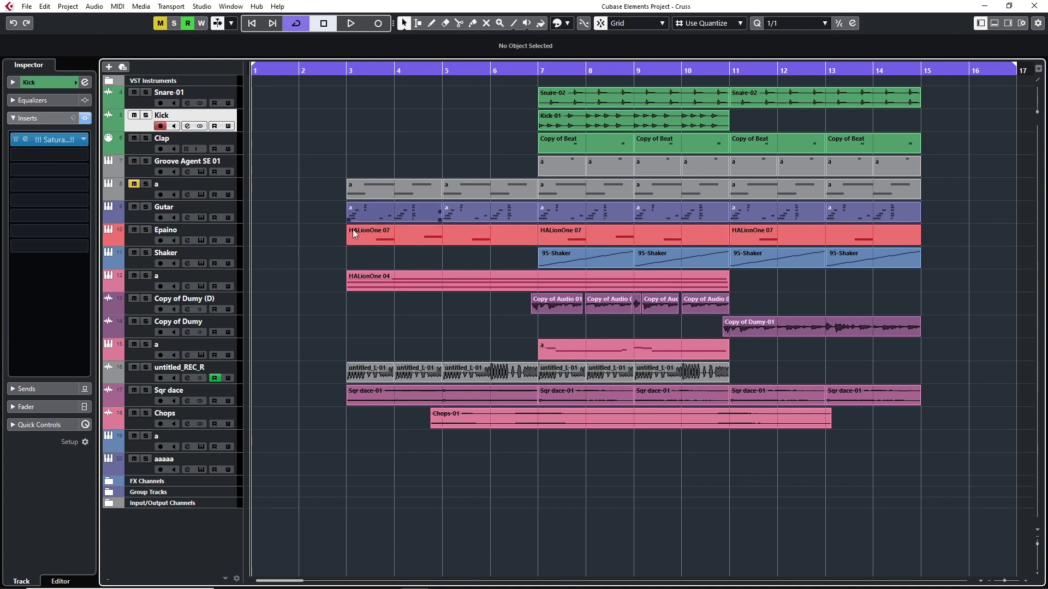
key("F2")
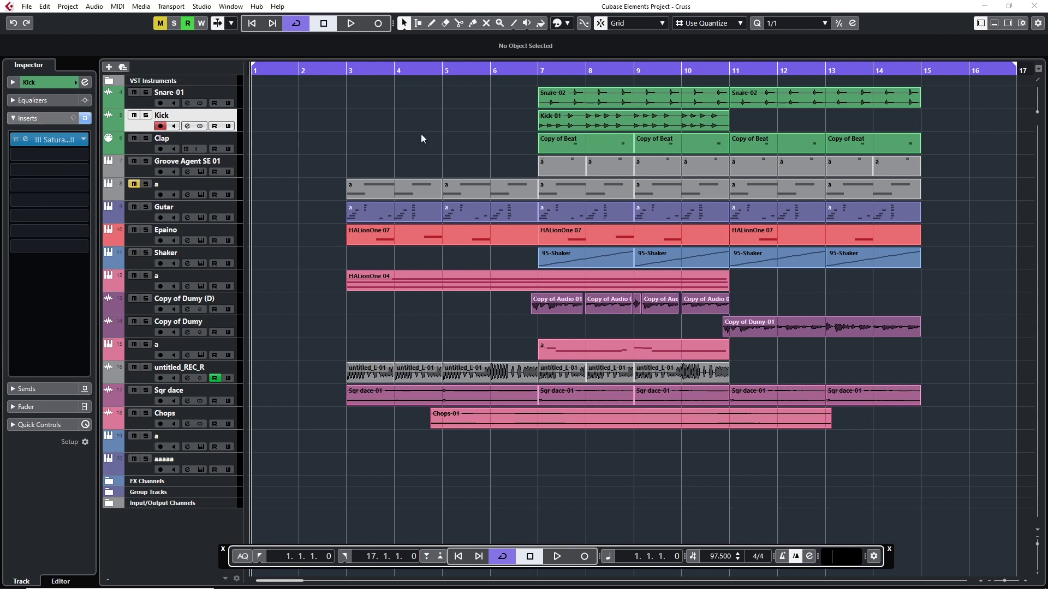
key("g")
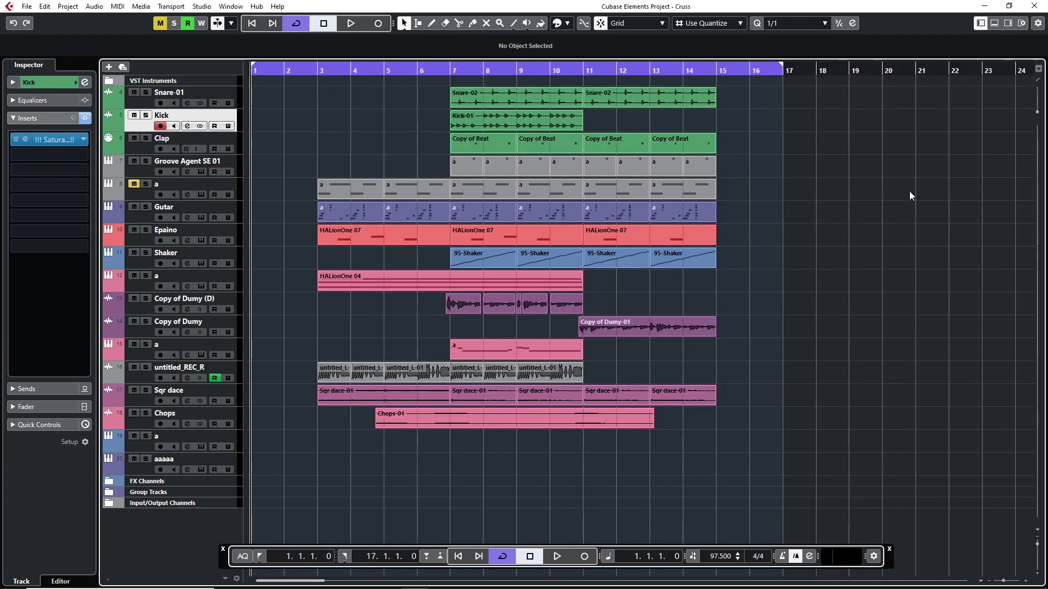
Solo the Kick track and audition it from about bar 8
left_click(145, 115)
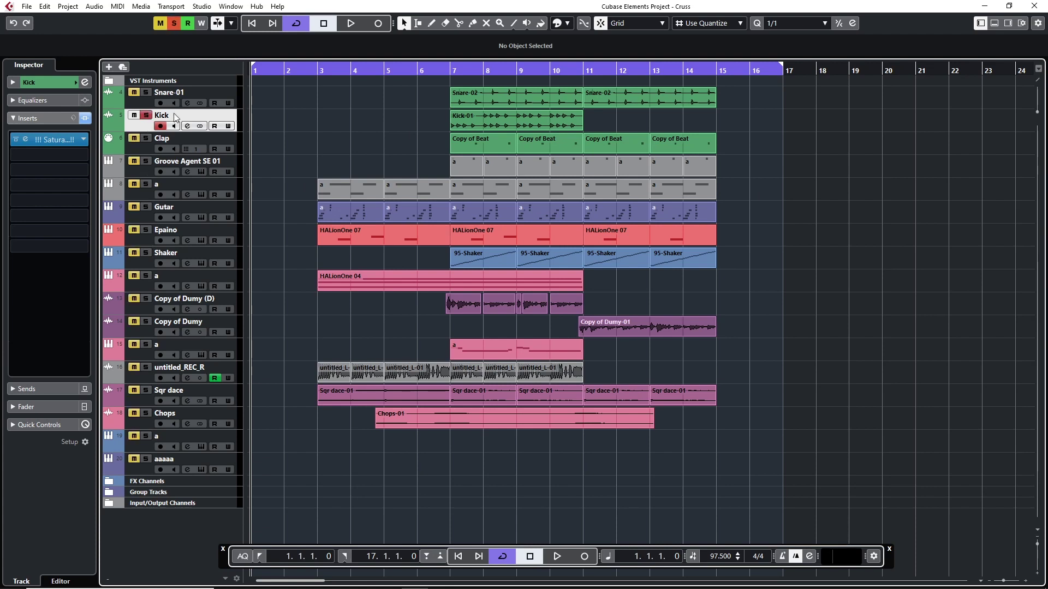
left_click(501, 70)
key("space")
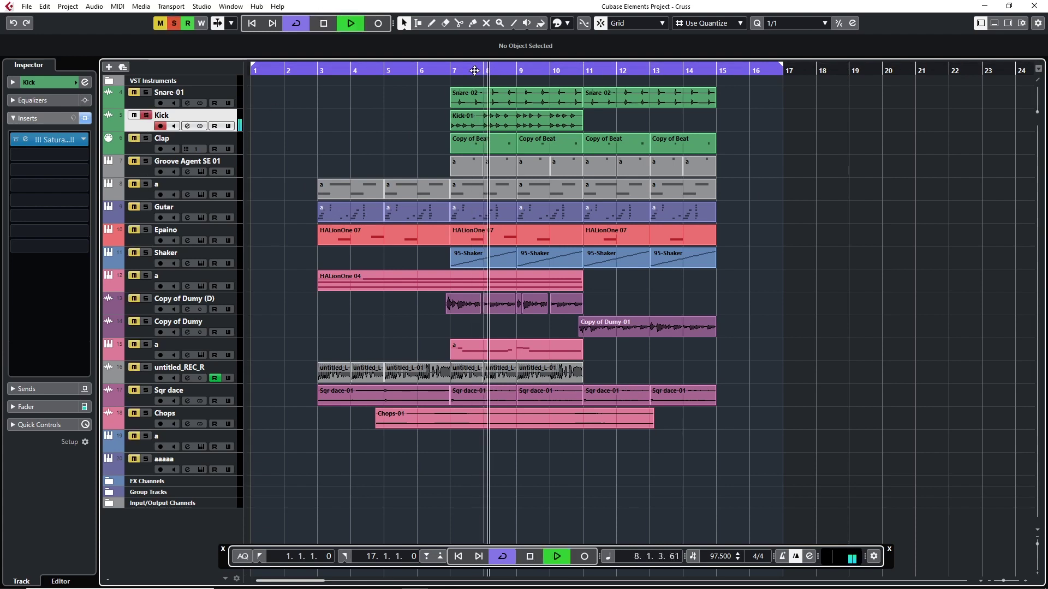
Open the Audio Mixdown export settings for the soloed Kick track
left_click(27, 7)
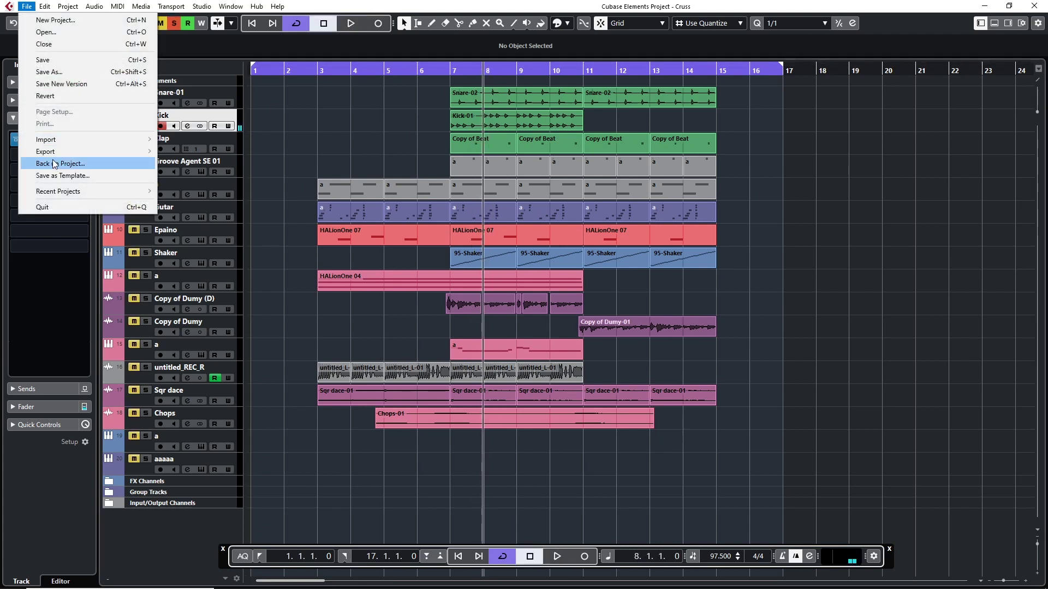
mouse_move(77, 153)
left_click(180, 151)
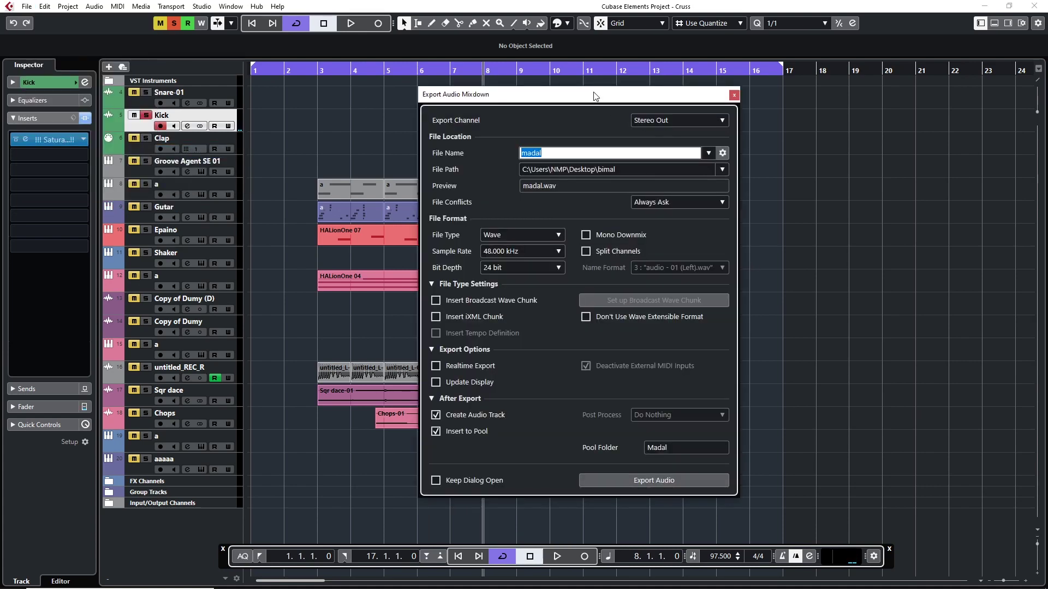
left_click_drag(593, 95, 464, 107)
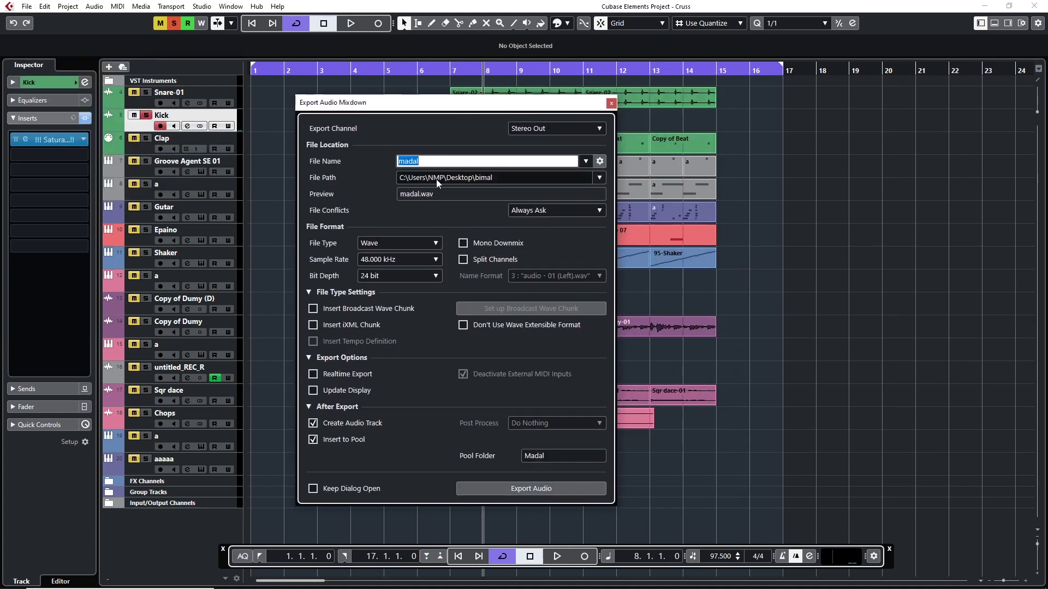
Create a folder named For Live Recording on the Desktop and choose it as the export path
left_click(495, 178)
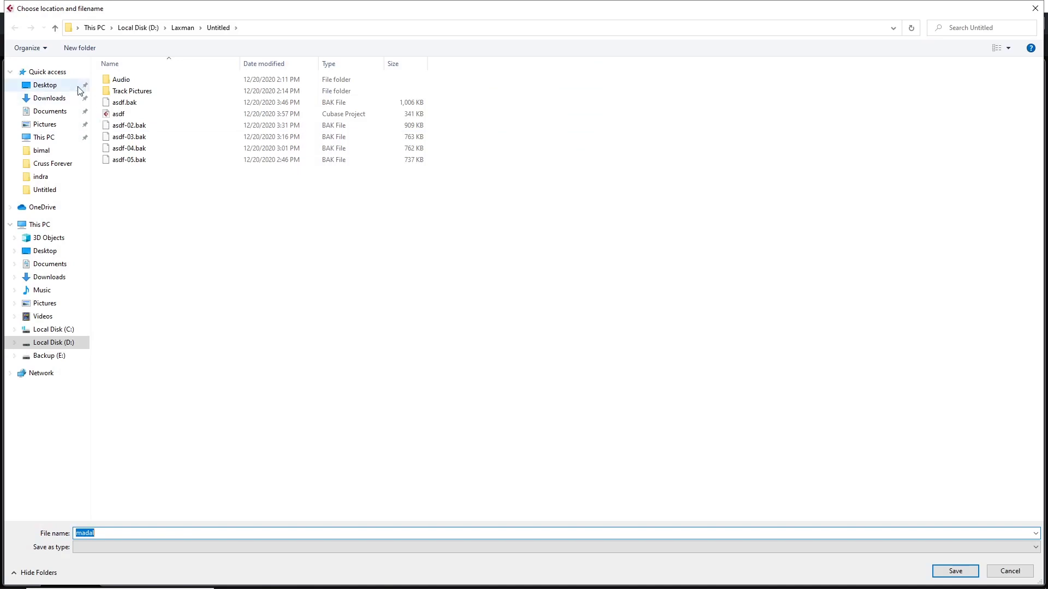
left_click(46, 86)
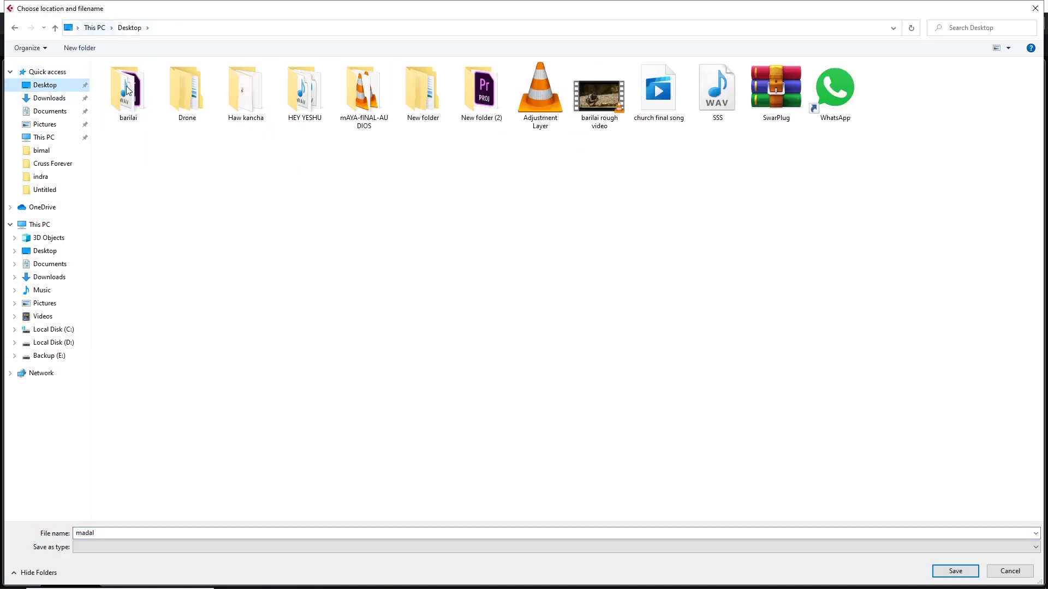
right_click(307, 193)
mouse_move(338, 308)
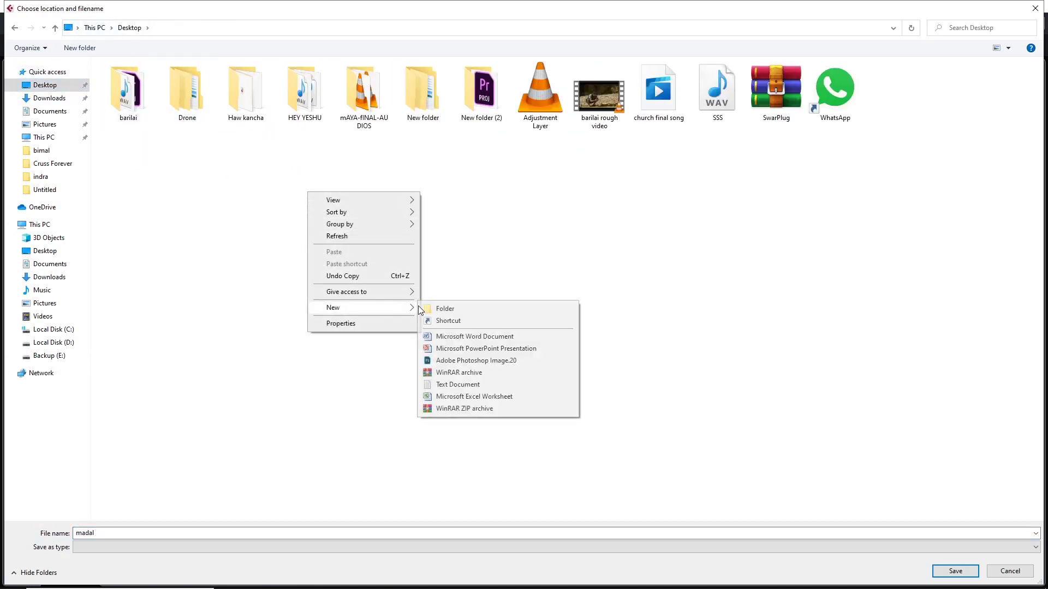
left_click(431, 307)
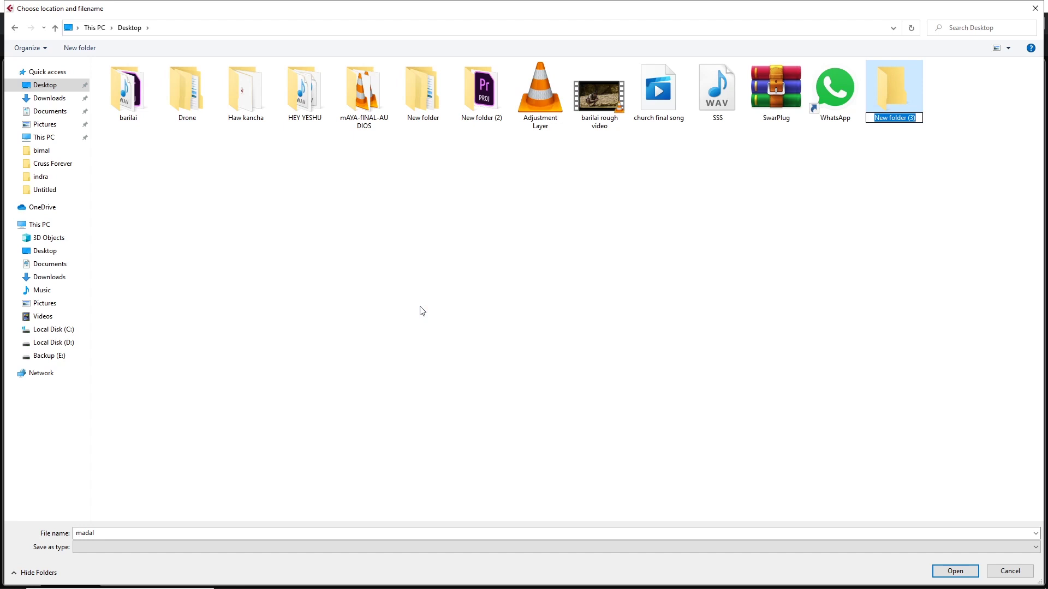
type("For Live Recording")
key("Return")
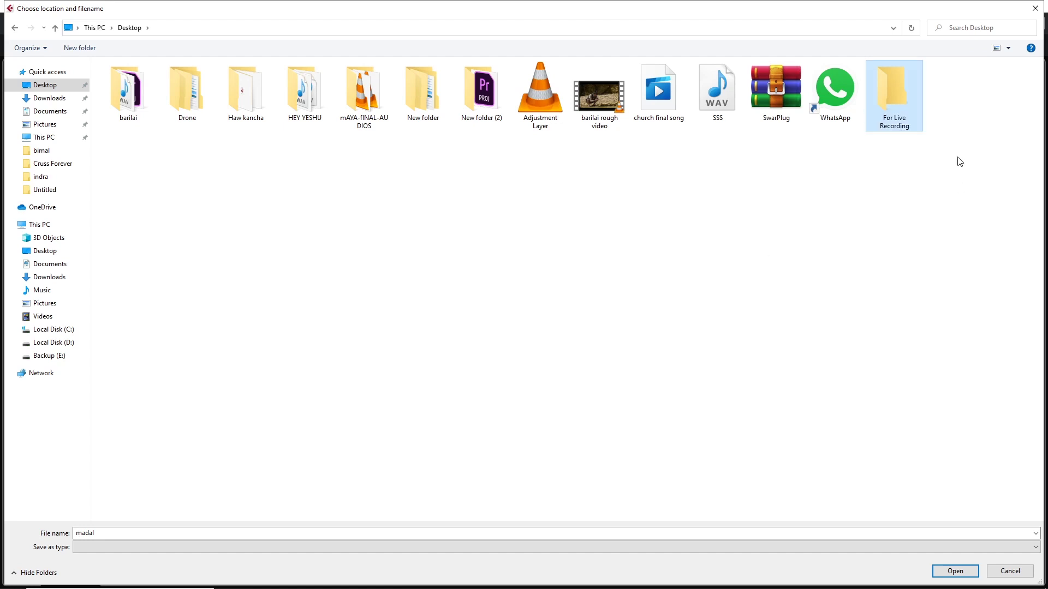
double_click(910, 117)
left_click(943, 573)
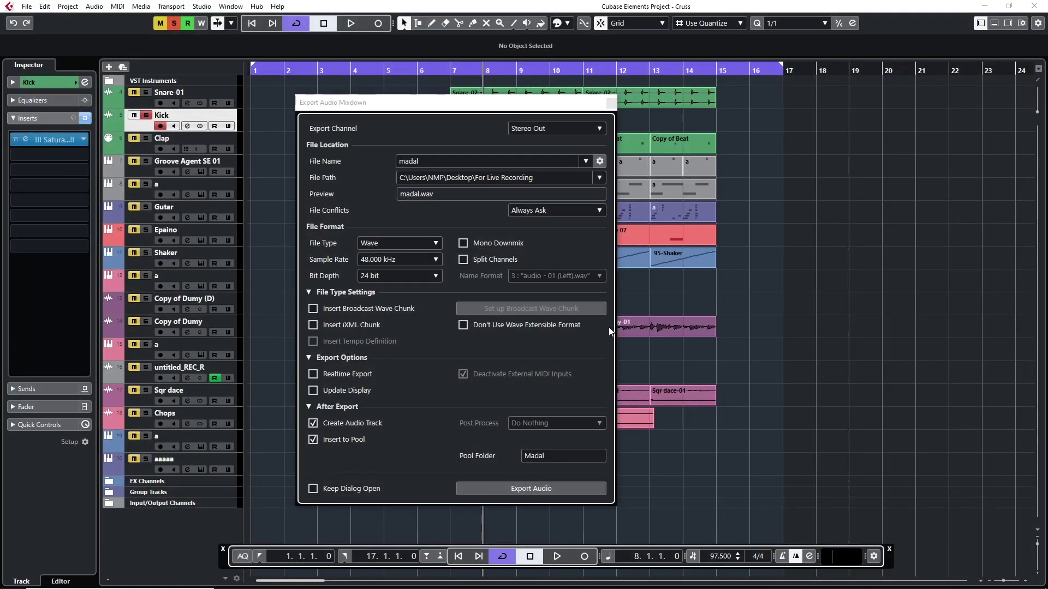
Set the export file name to Kick
double_click(456, 160)
type("Kick")
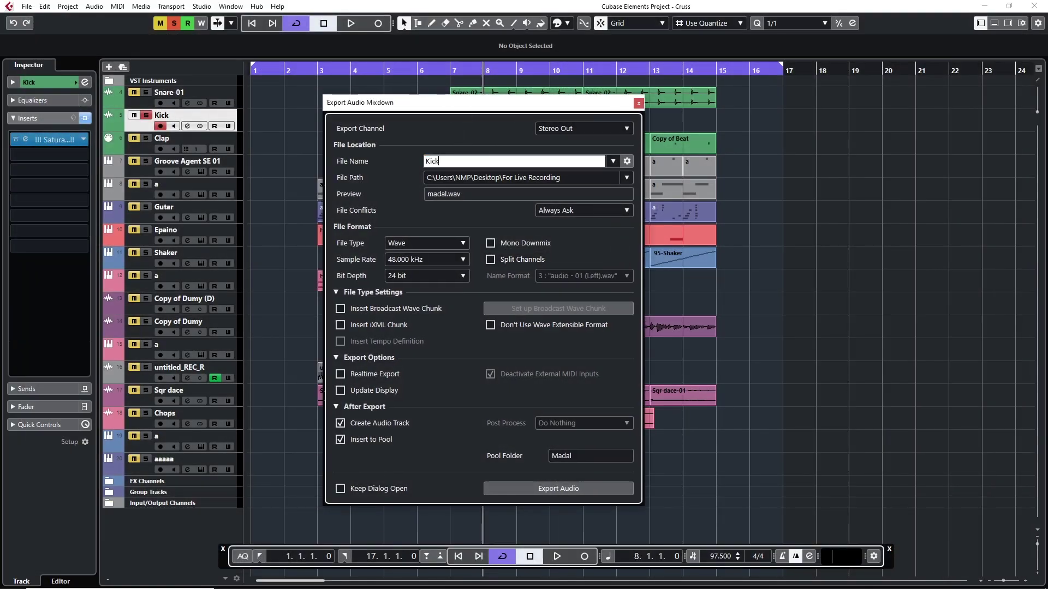
left_click_drag(535, 107, 792, 125)
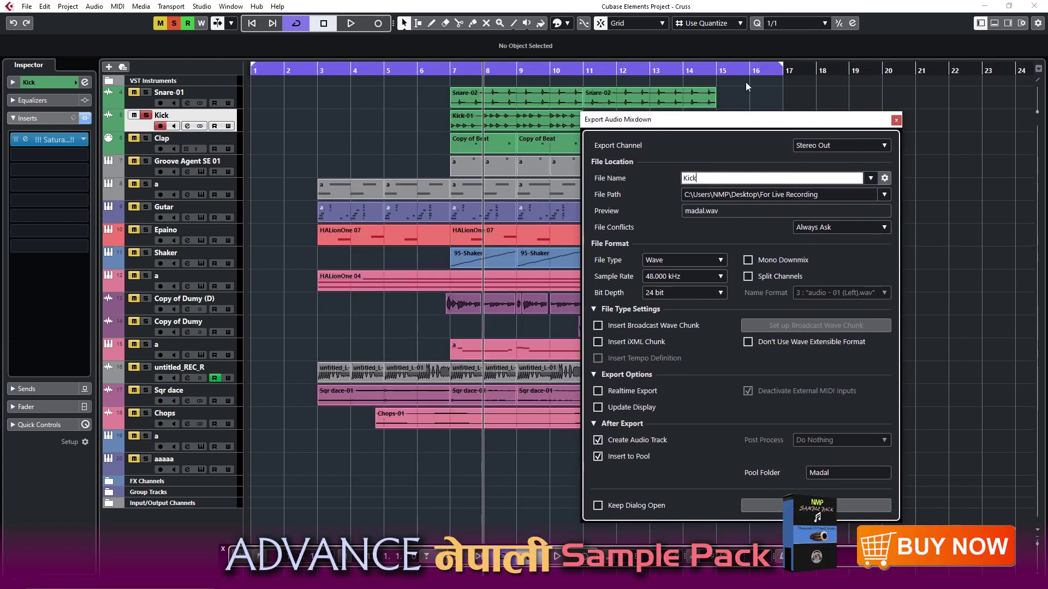
left_click_drag(749, 123, 680, 100)
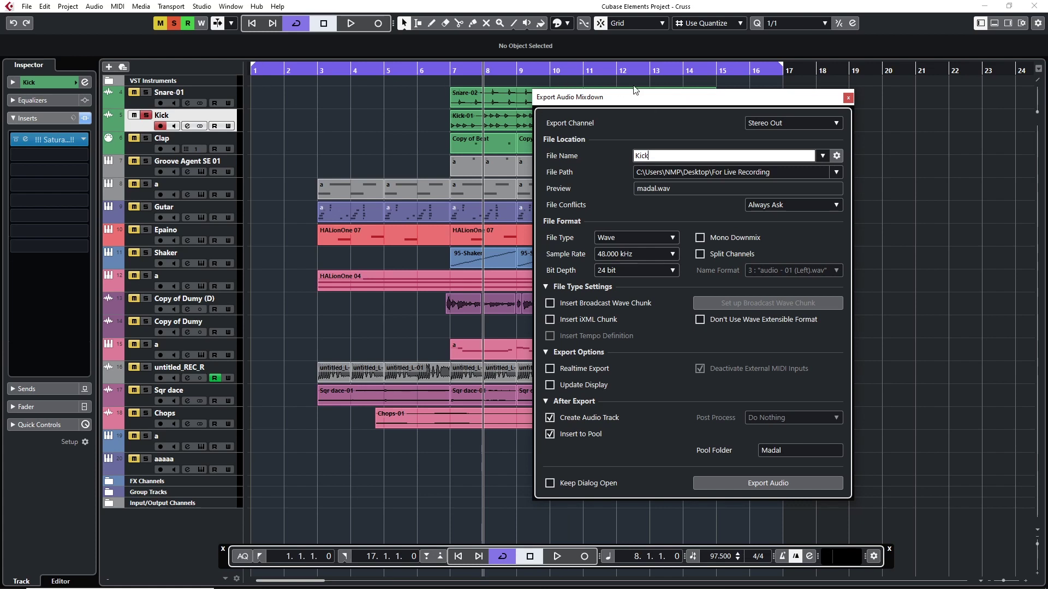
left_click_drag(634, 90, 587, 87)
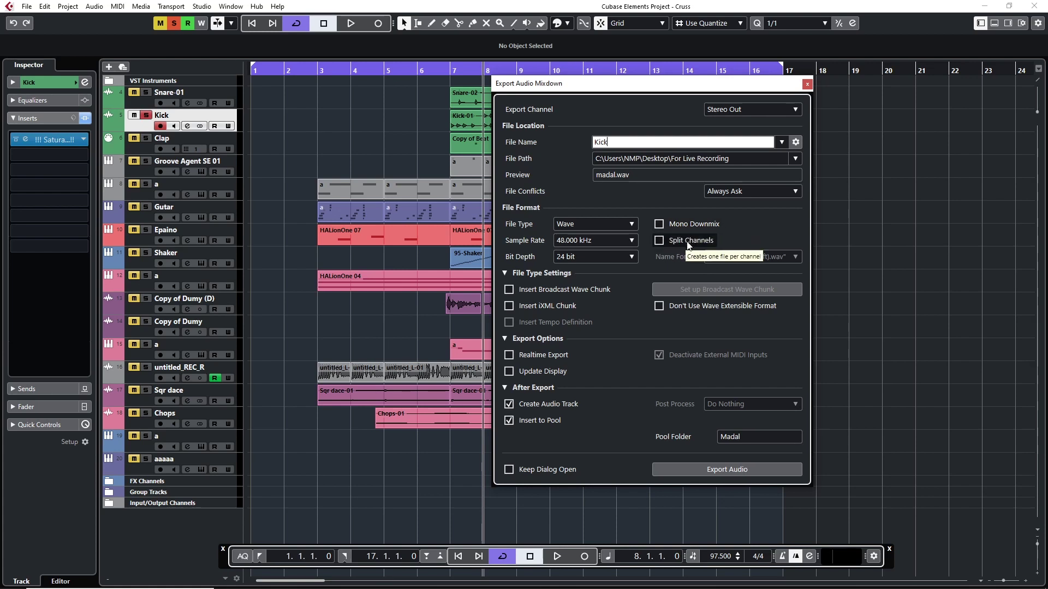
key("Return")
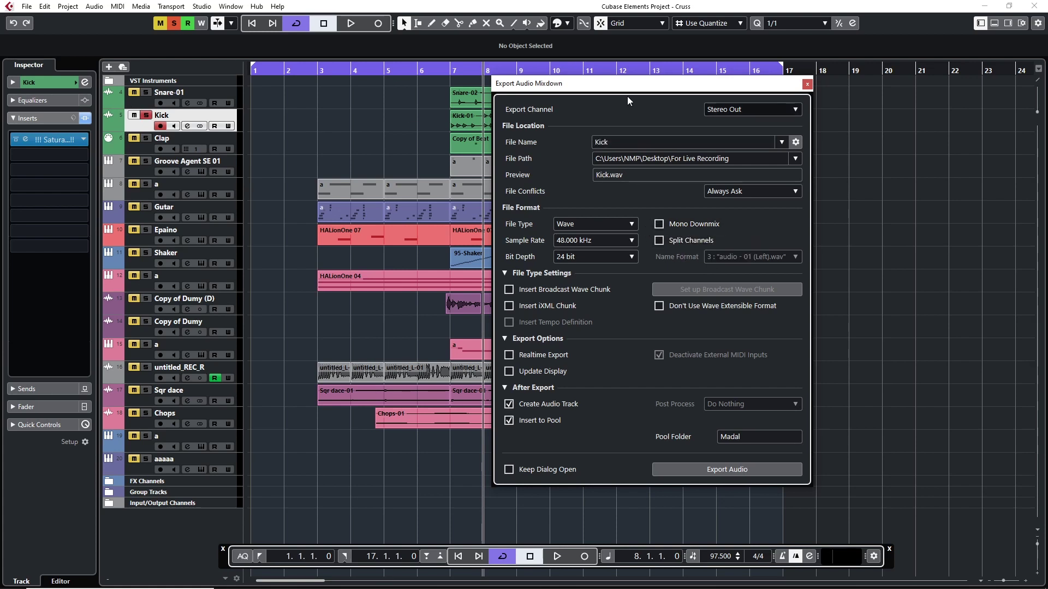
Disable creating an audio track and inserting the file to the pool after export
left_click_drag(664, 100, 598, 91)
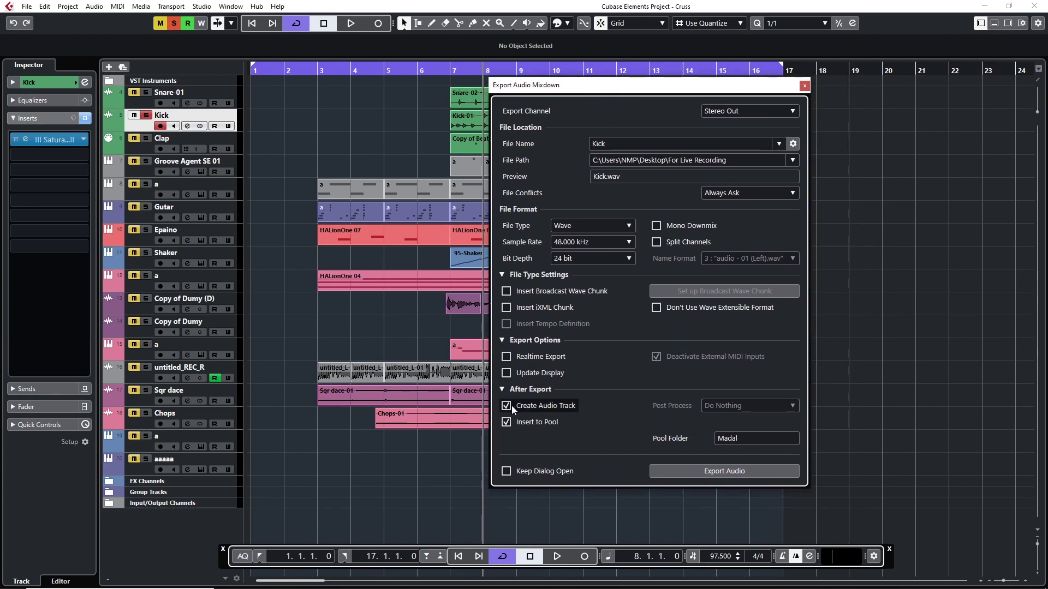
left_click(506, 421)
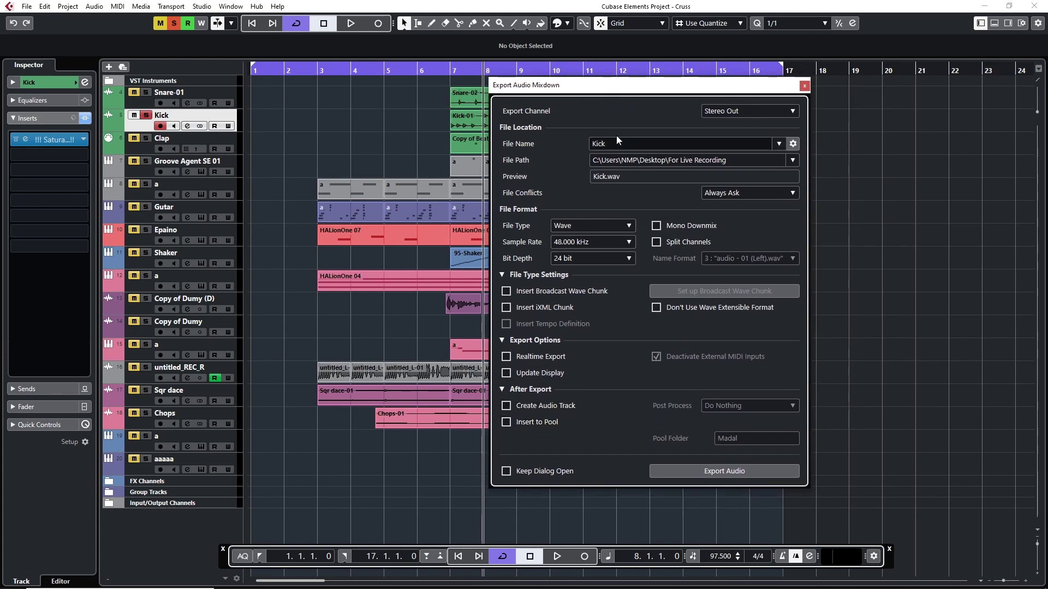
Export the Kick audio and check the For Live Recording folder on the desktop for the file
left_click_drag(587, 94, 609, 94)
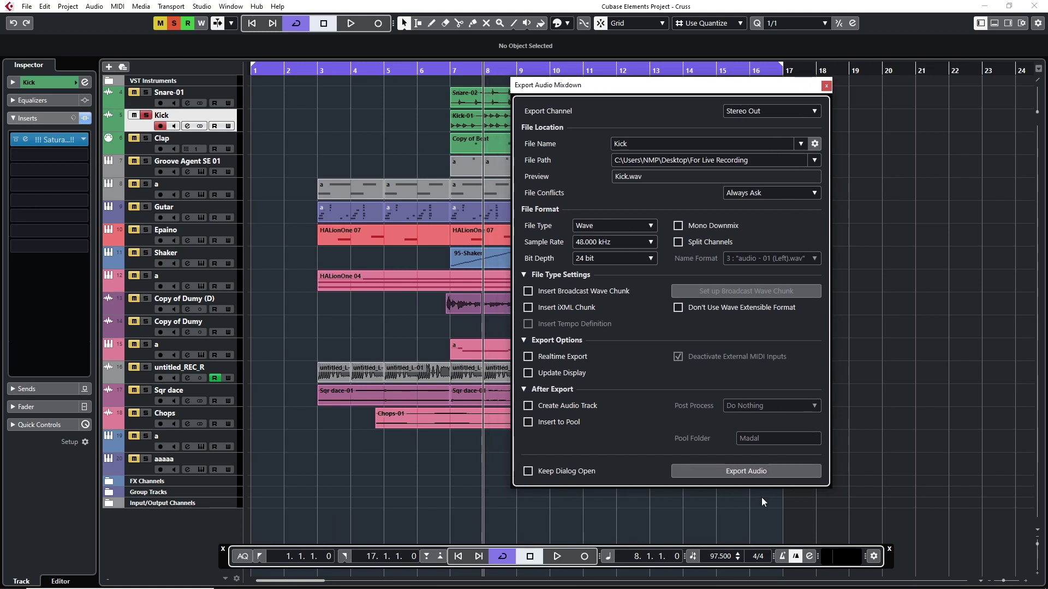
left_click(717, 471)
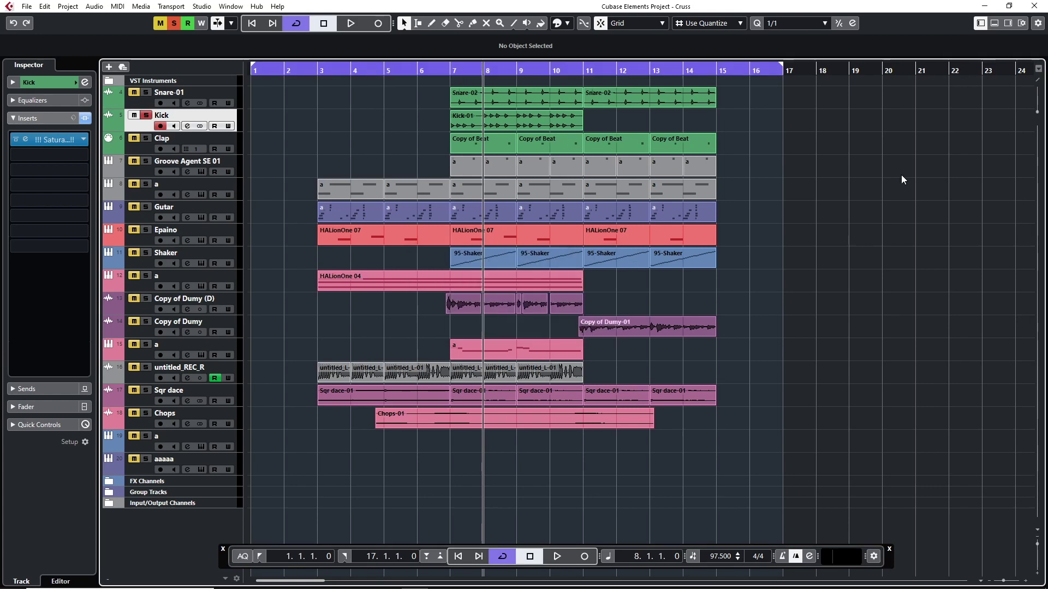
left_click(983, 6)
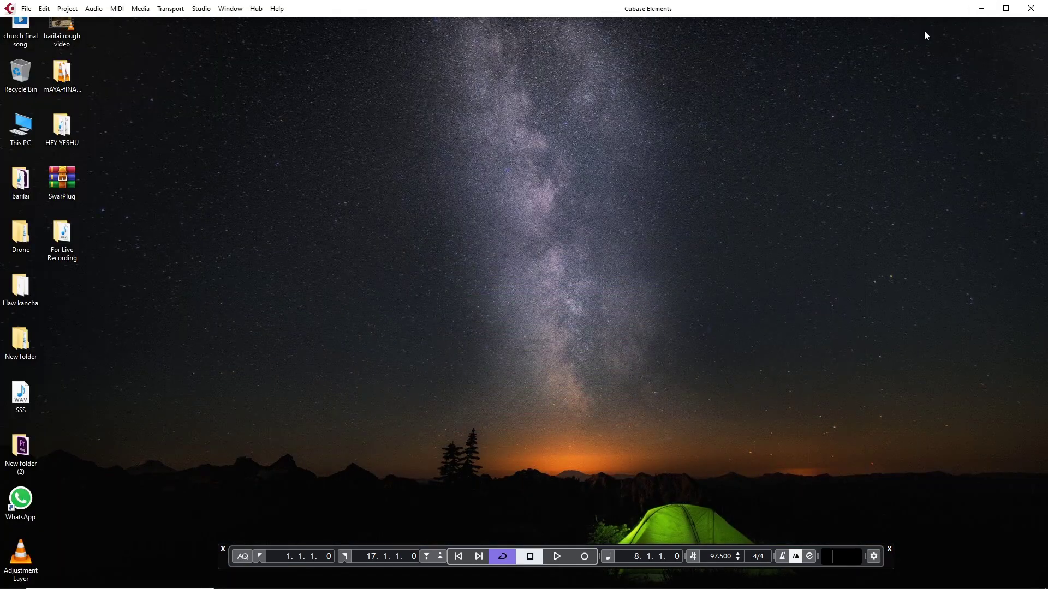
double_click(54, 241)
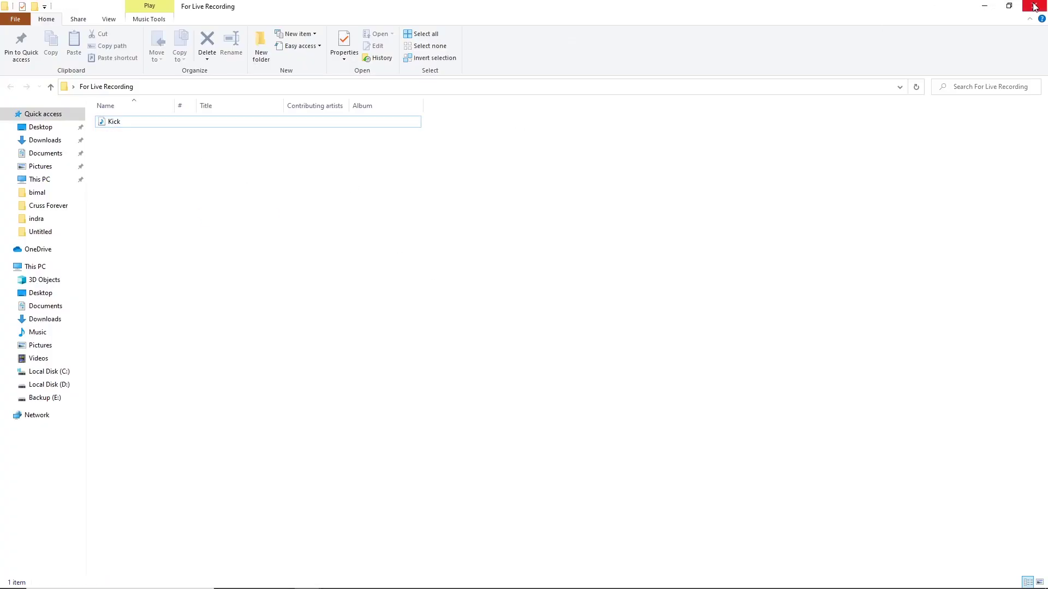
left_click(984, 6)
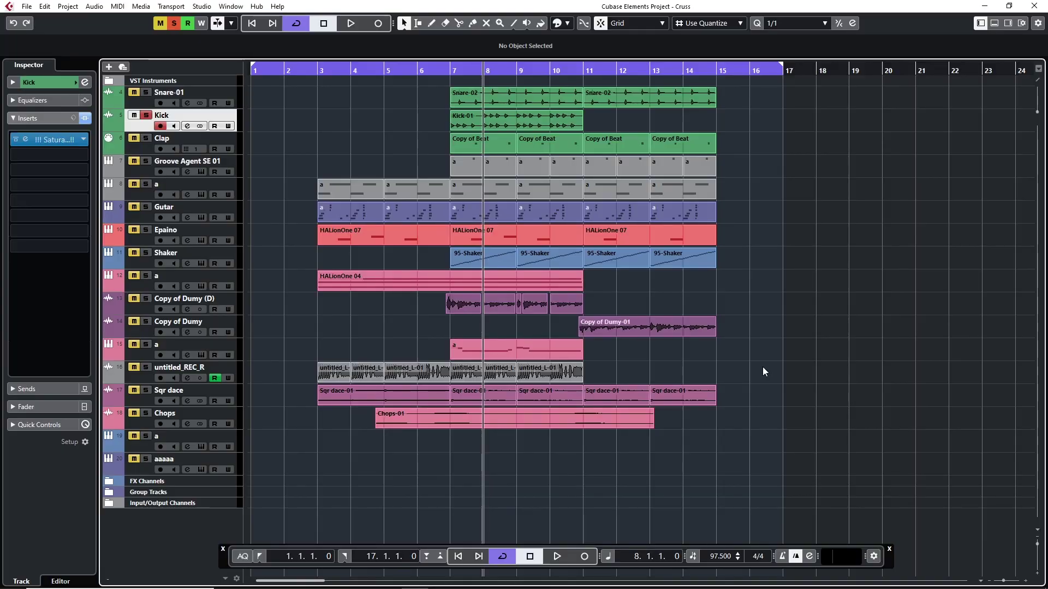
Switch the solo from Kick to the track holding the HALionOne 04 part and audition it from bar 3
left_click(146, 114)
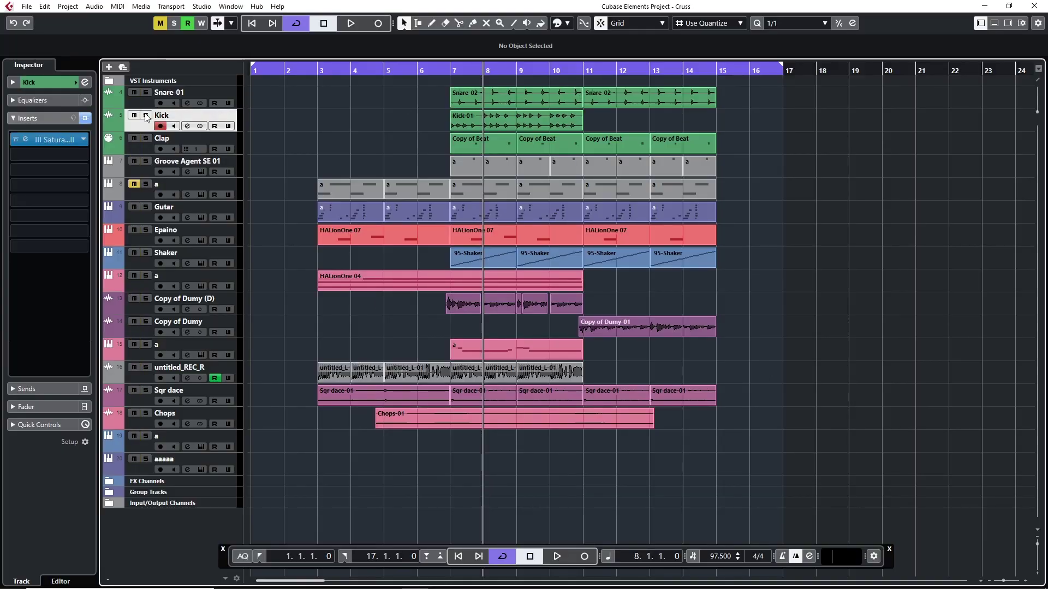
left_click(146, 276)
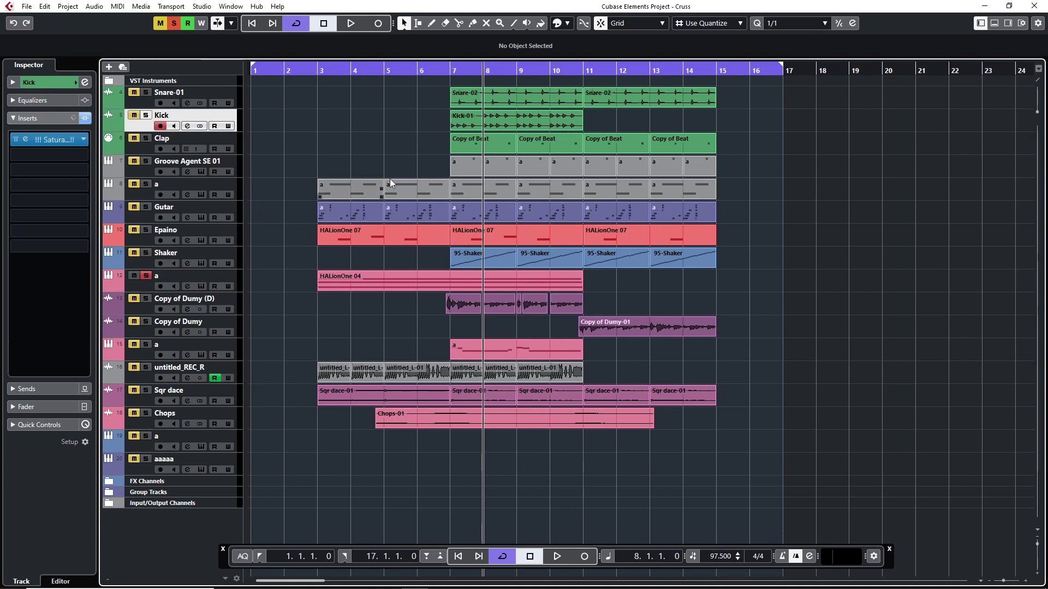
left_click(311, 68)
key("space")
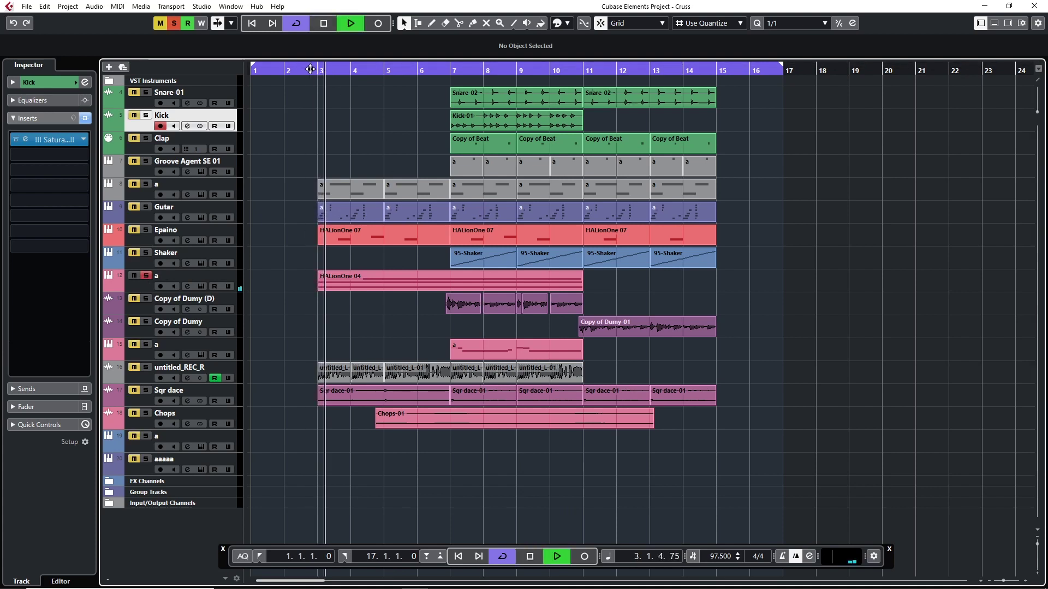
key("space")
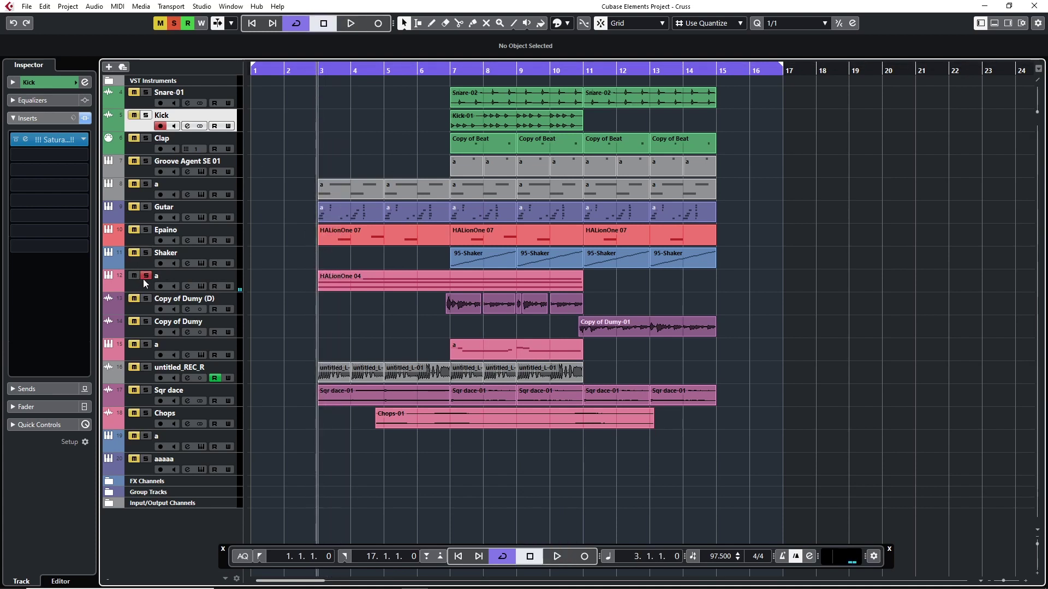
left_click(146, 276)
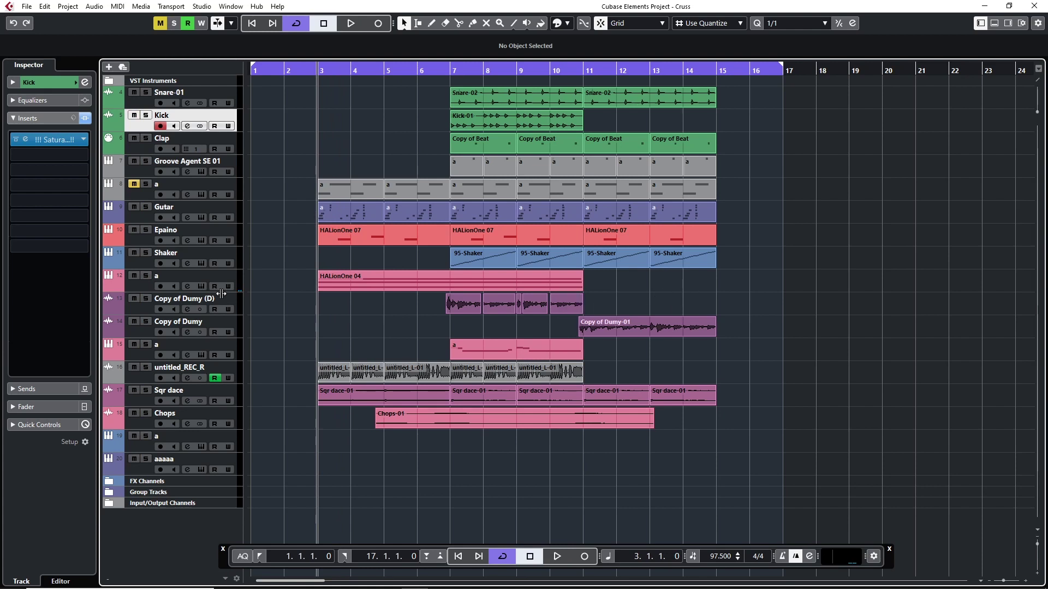
left_click(146, 276)
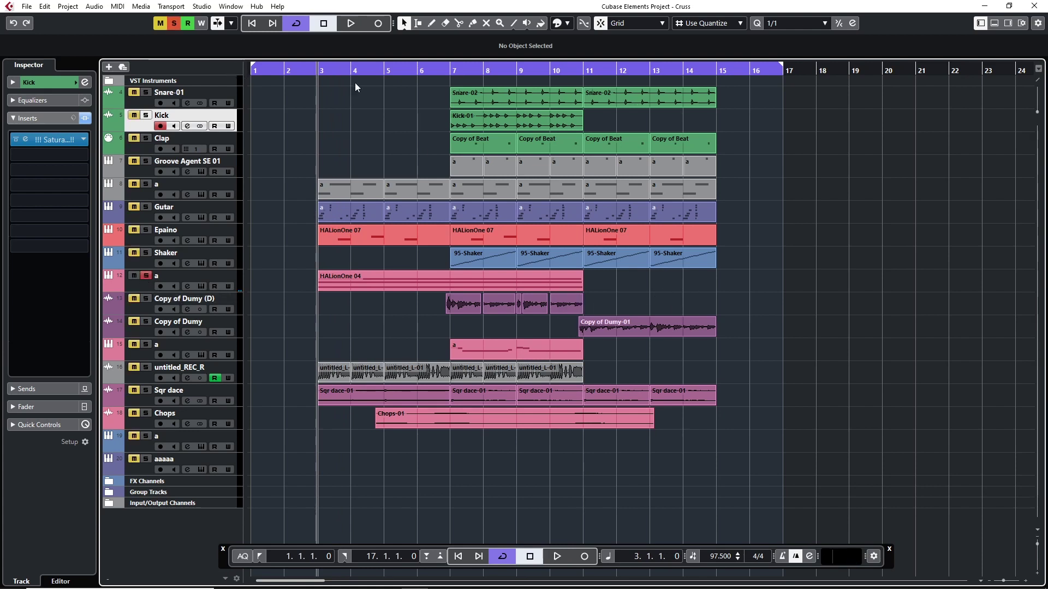
Export the soloed track as Pad into the For Live Recording folder and check the folder's contents
left_click(26, 6)
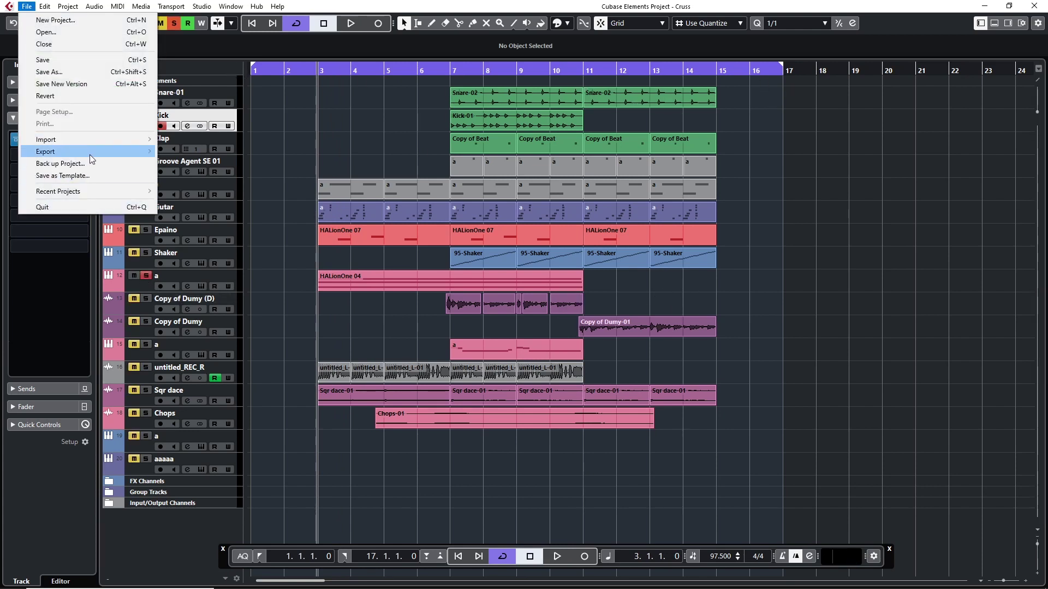
mouse_move(118, 158)
left_click(194, 151)
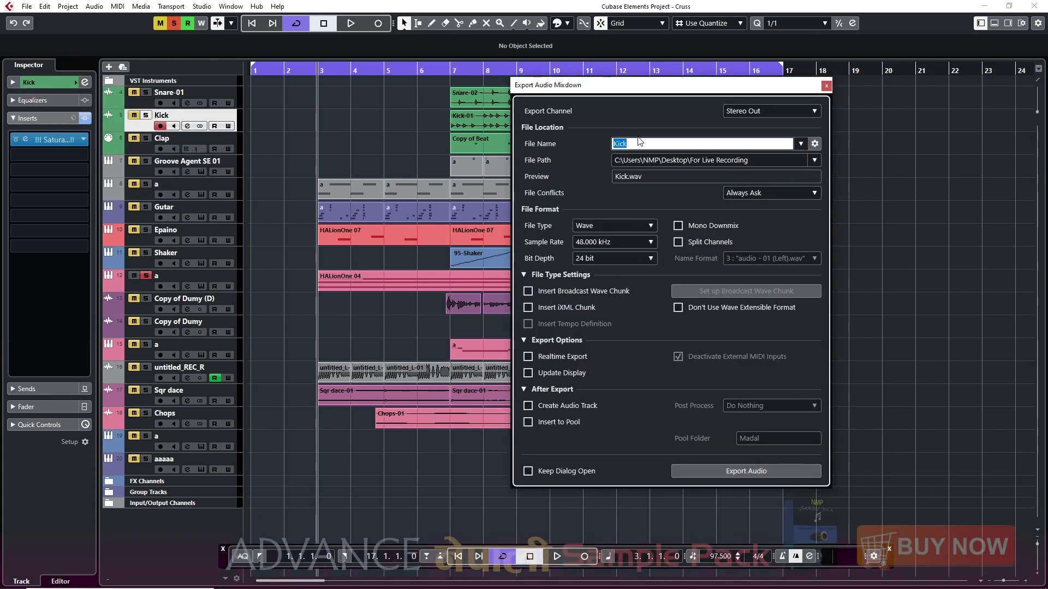
type("Pad")
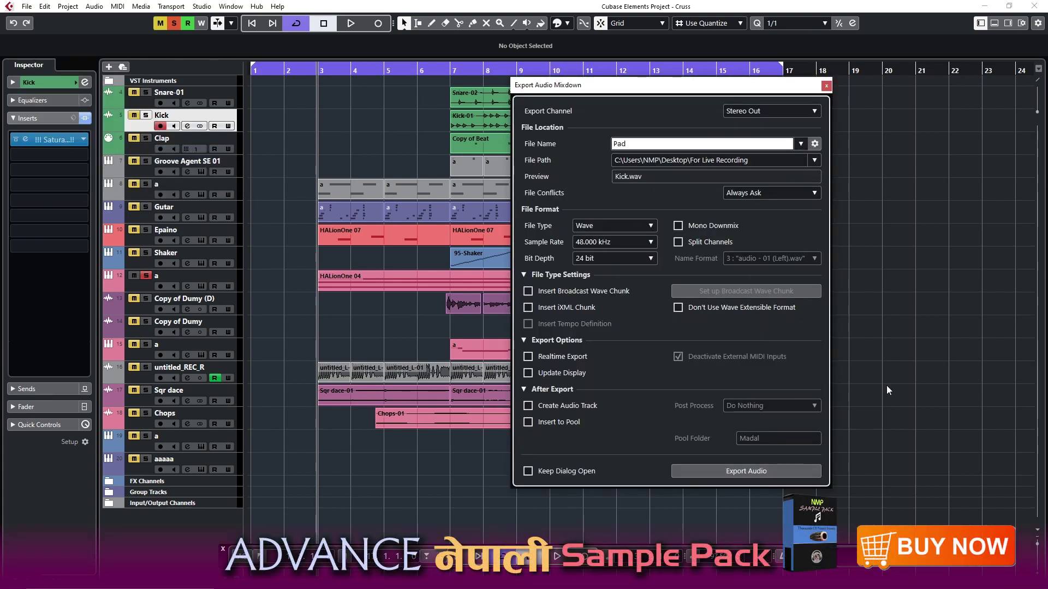
left_click(762, 469)
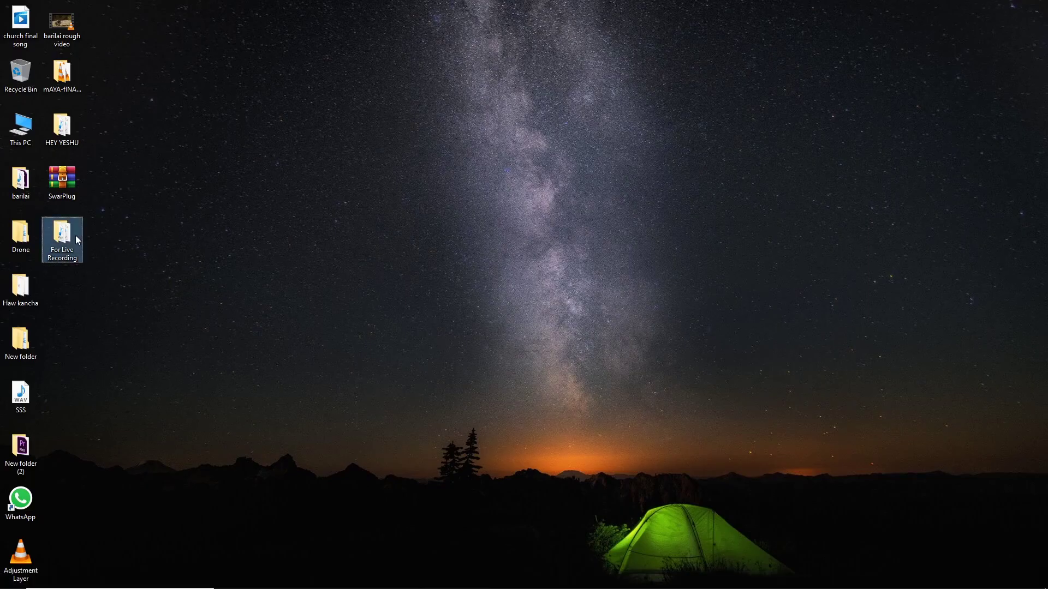
double_click(77, 240)
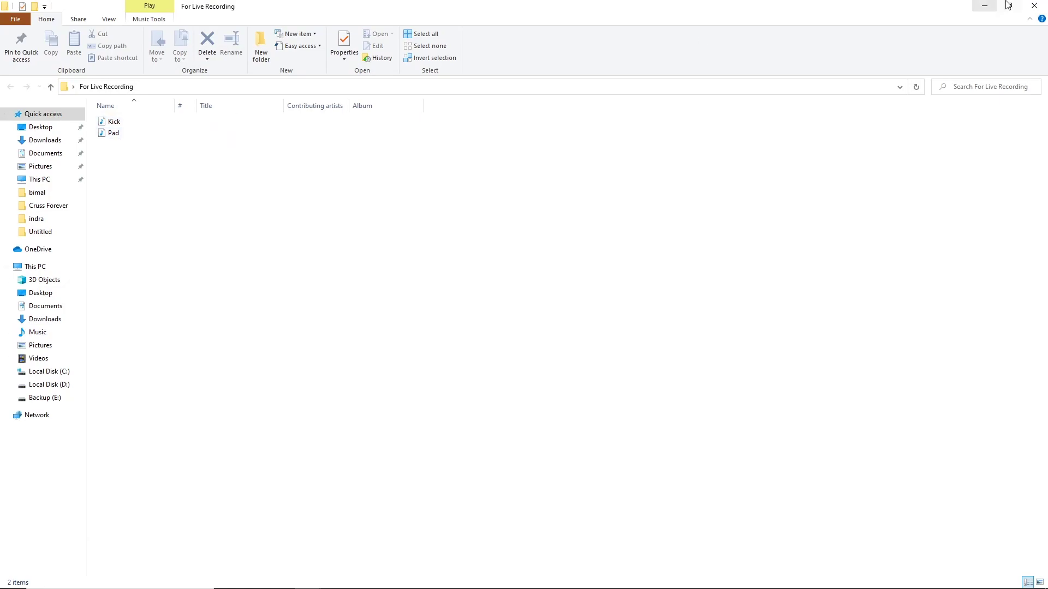
left_click(984, 5)
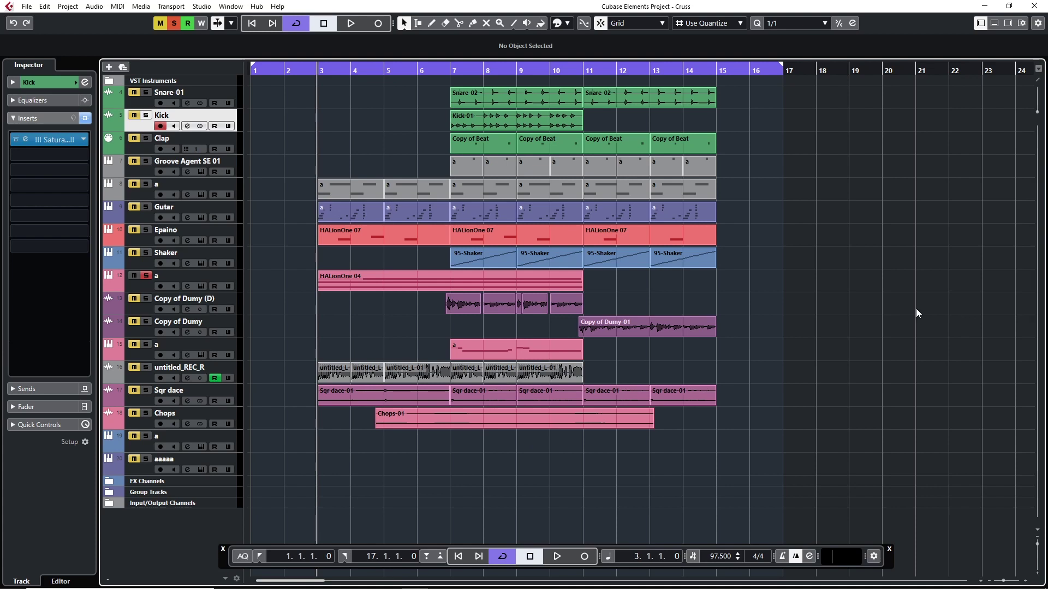
left_click(26, 7)
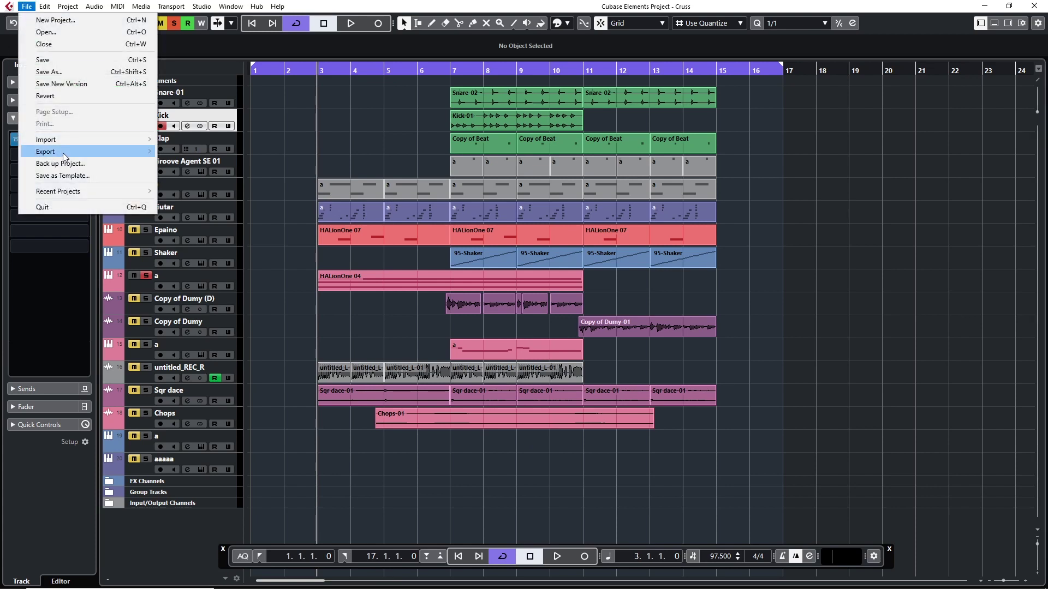
mouse_move(53, 156)
left_click(198, 146)
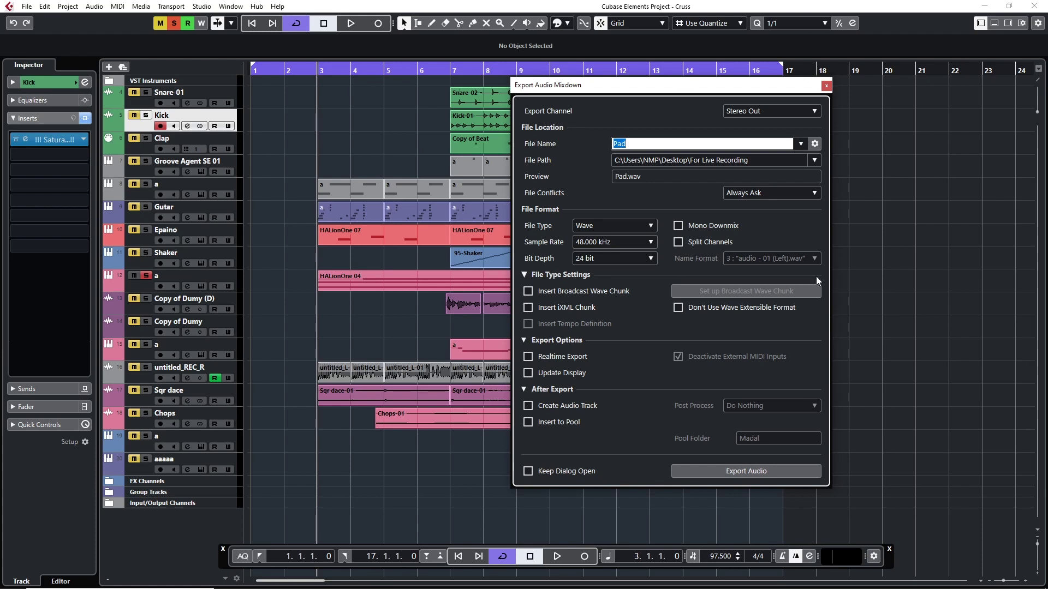
left_click(825, 86)
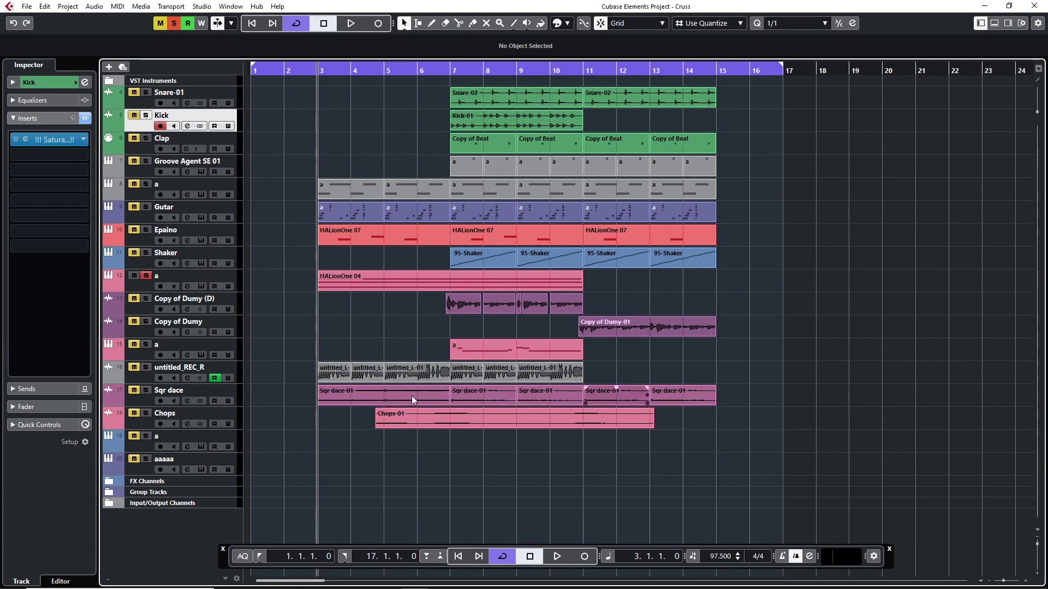
Rename the For Live Recording folder on the desktop to "For Live Recording Tempo .... 4-4"
left_click(137, 289)
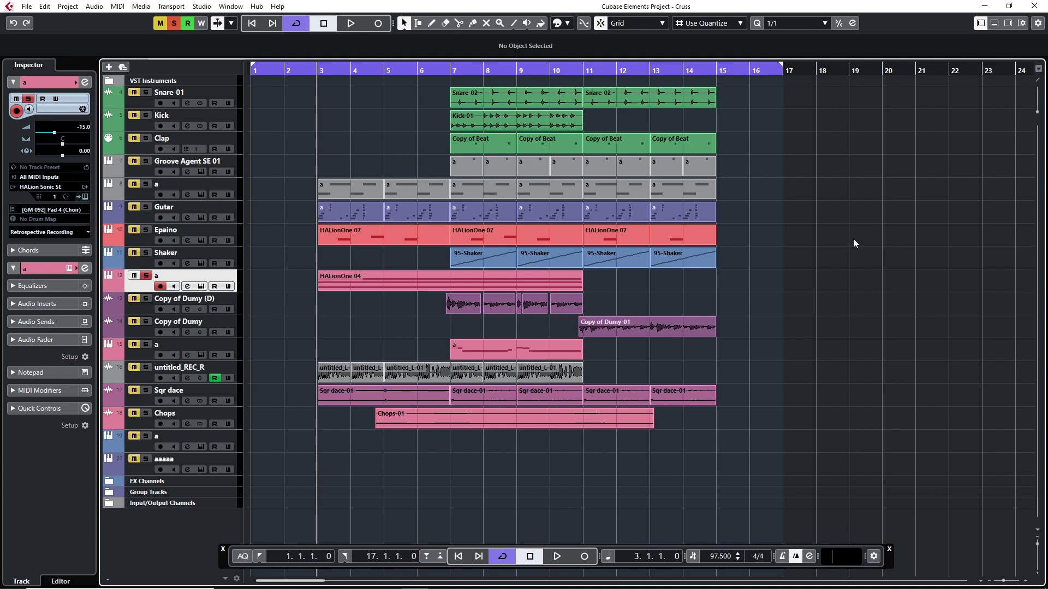
key("super+d")
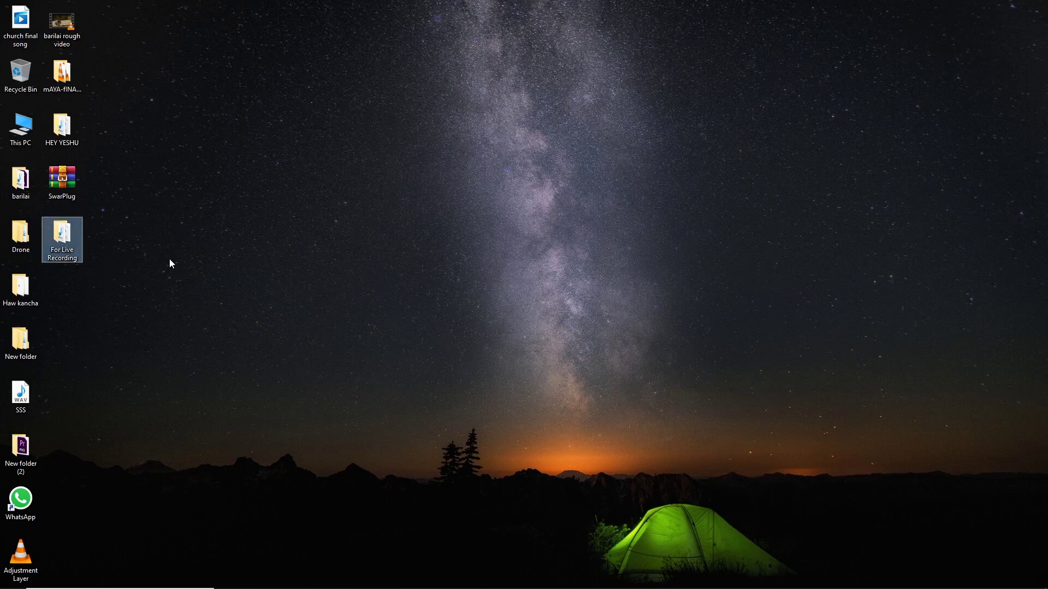
left_click(88, 245)
key("F2")
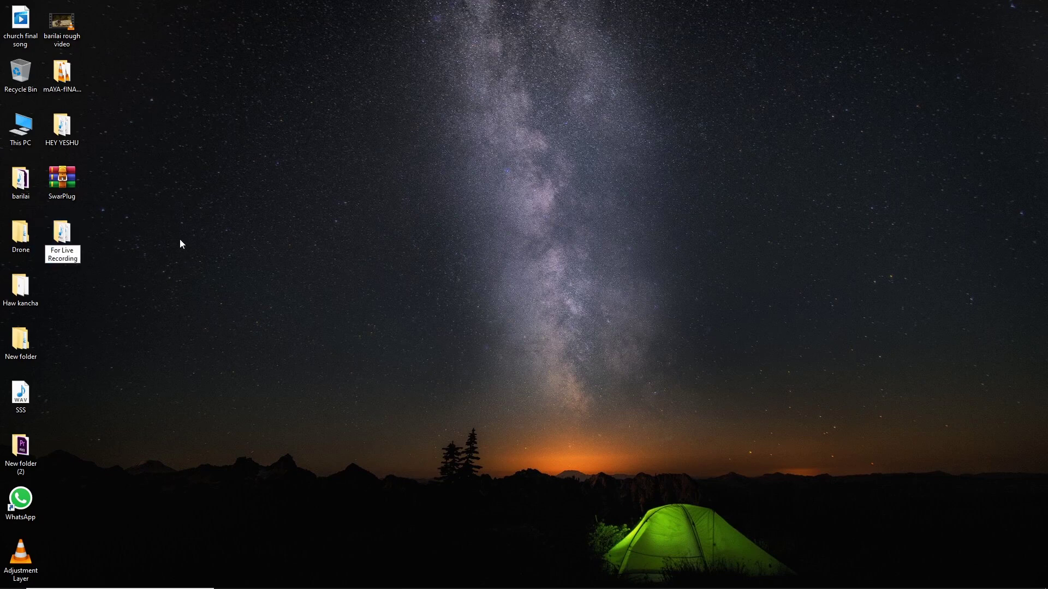
key("End")
type("Tempo .... 4-4")
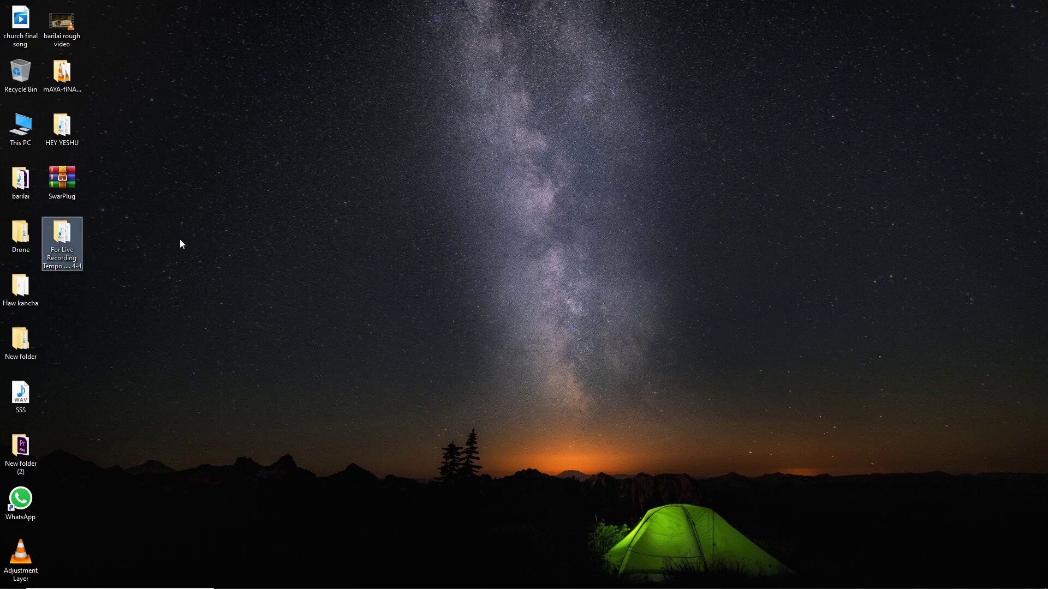
key("Return")
right_click(54, 242)
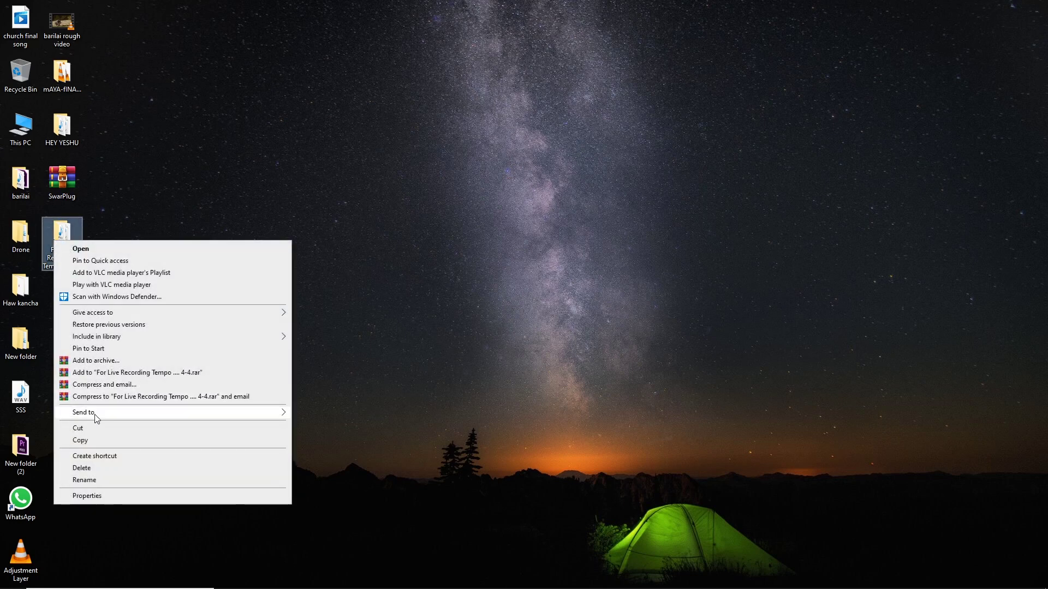
mouse_move(92, 418)
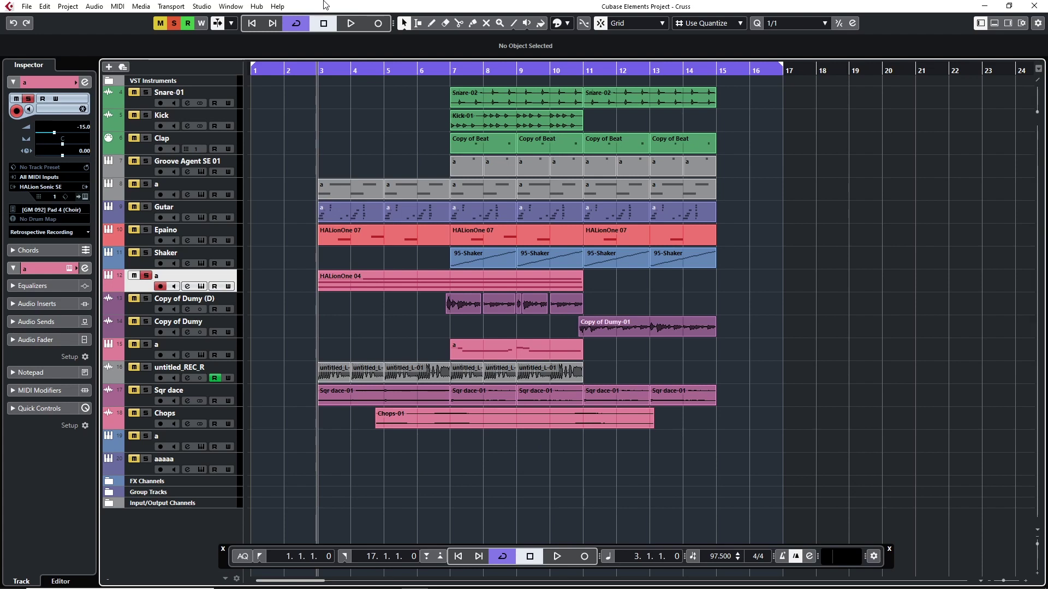
Unsolo the pad track and briefly audition Copy of Dumy (D) in solo from bar 7
left_click(146, 276)
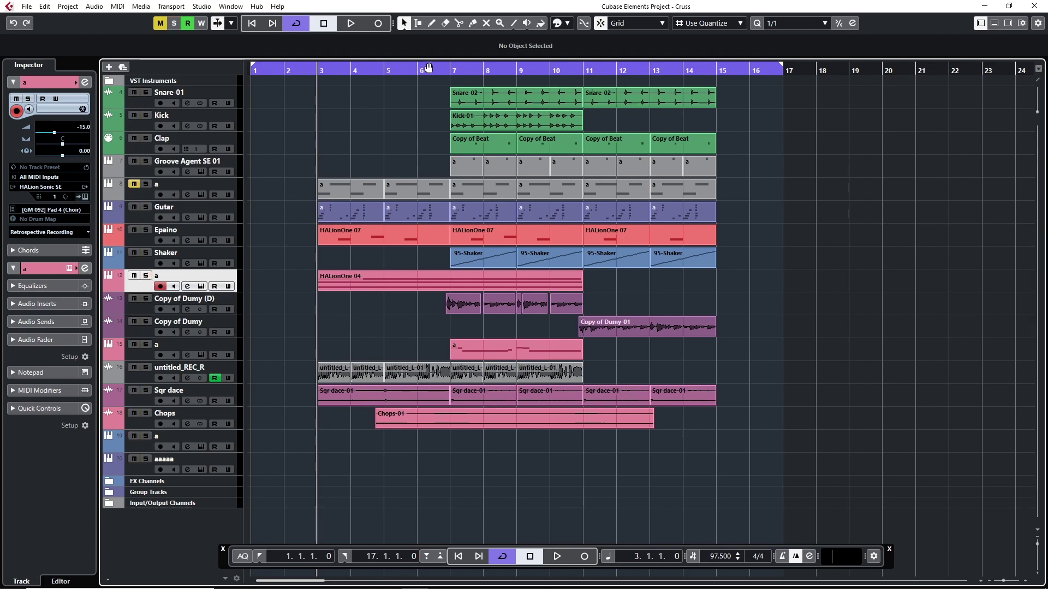
left_click(450, 70)
left_click(147, 299)
key("space")
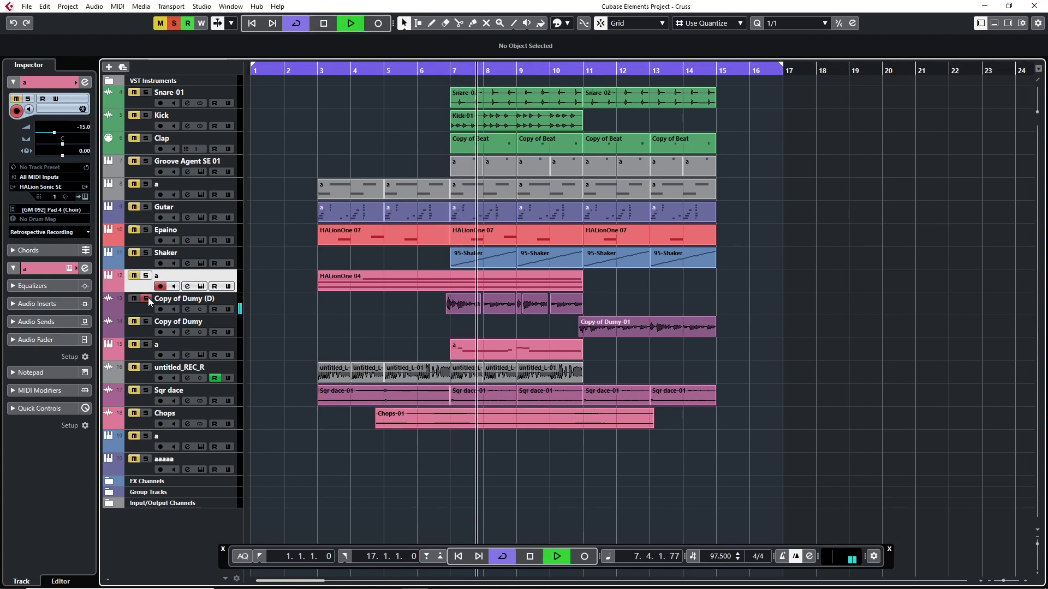
key("space")
left_click(146, 299)
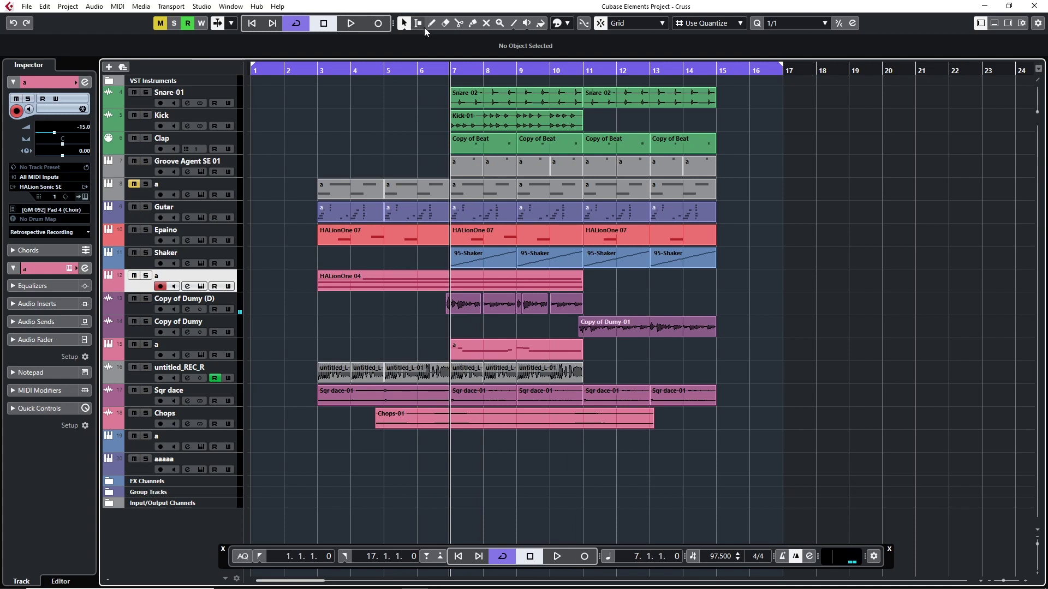
Play the full mix from shortly before bar 7 and examine the channel levels and effects in the MixConsole
left_click(438, 73)
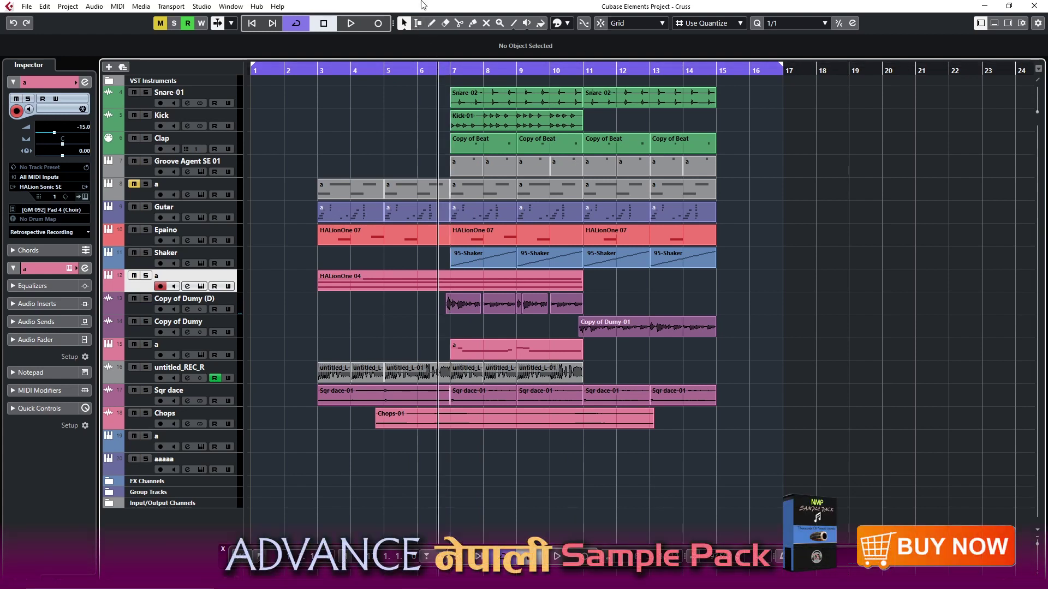
key("space")
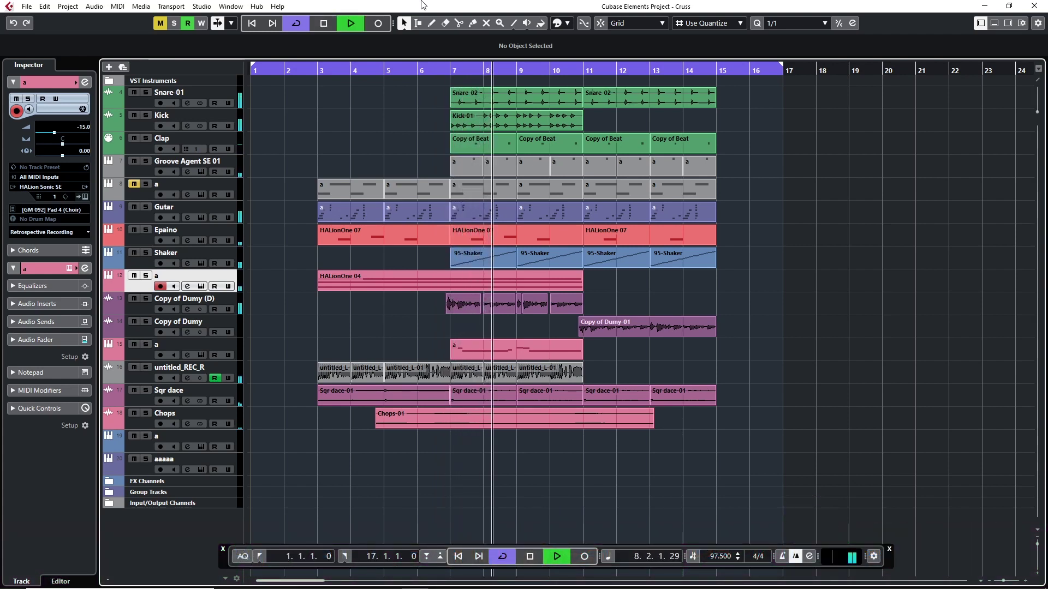
key("space")
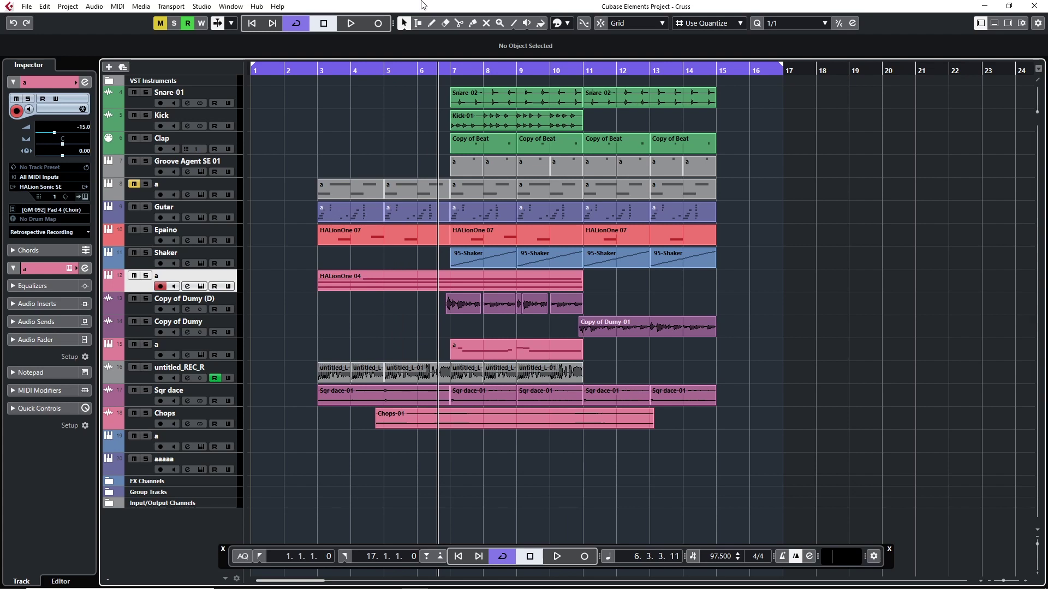
key("F3")
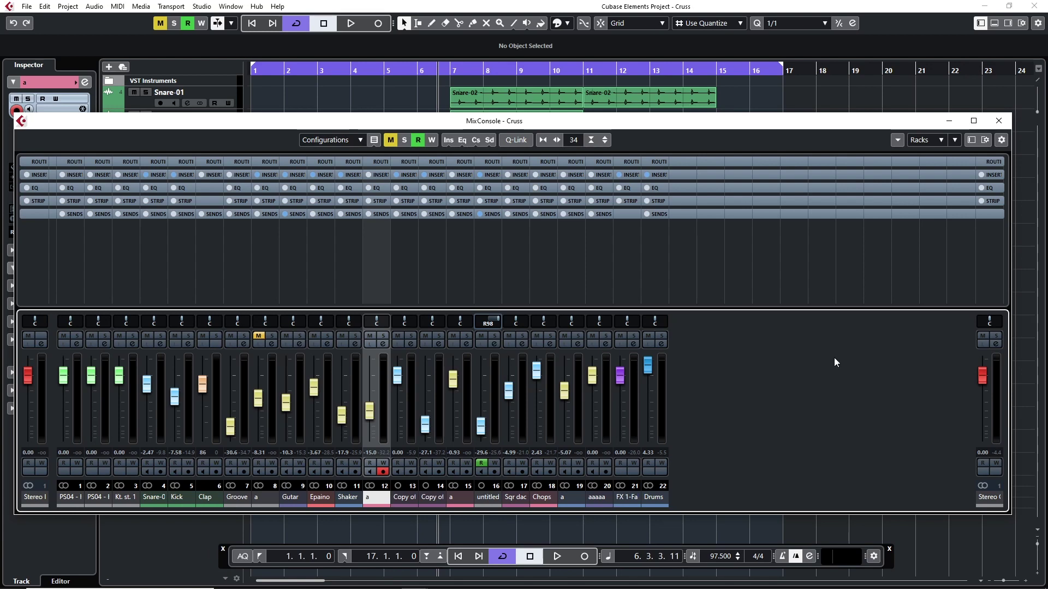
left_click(998, 121)
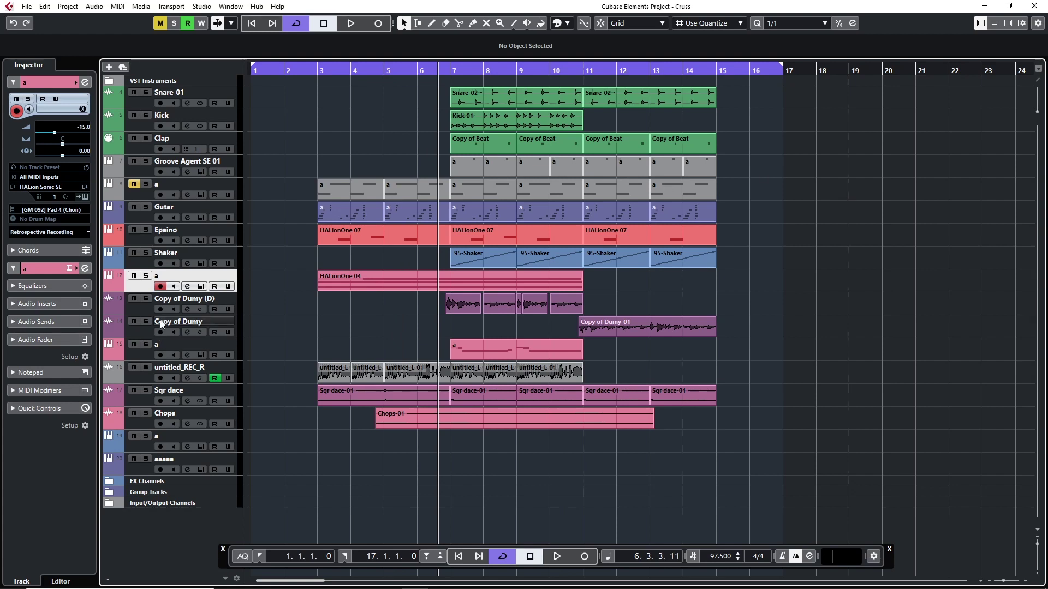
Select the Copy of Dumy (D) track, listen to it soloed from shortly before bar 7, and turn its solo off
left_click(740, 310)
key("s")
key("space")
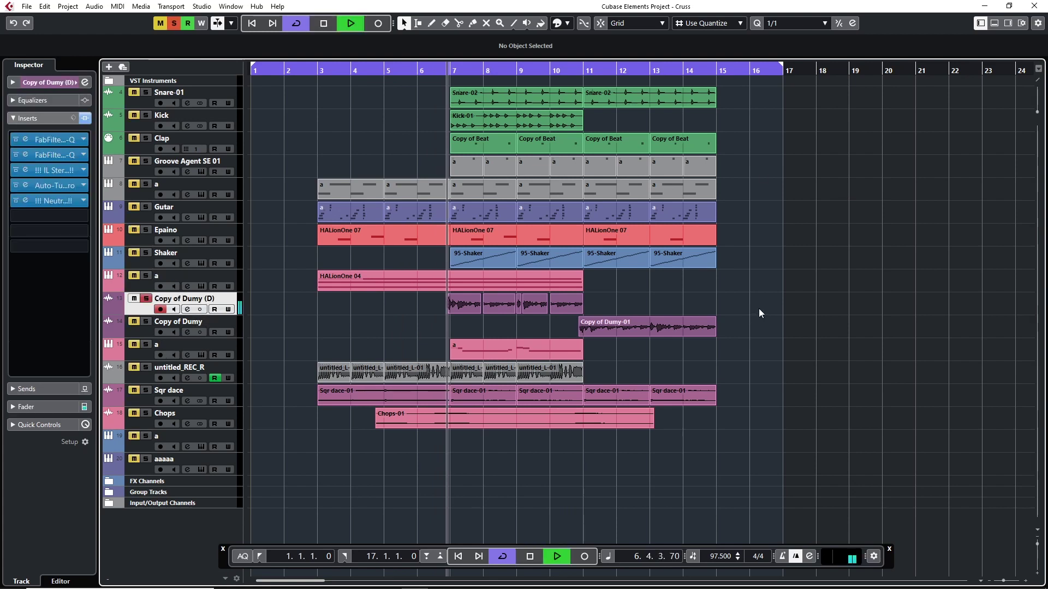
left_click(145, 299)
key("space")
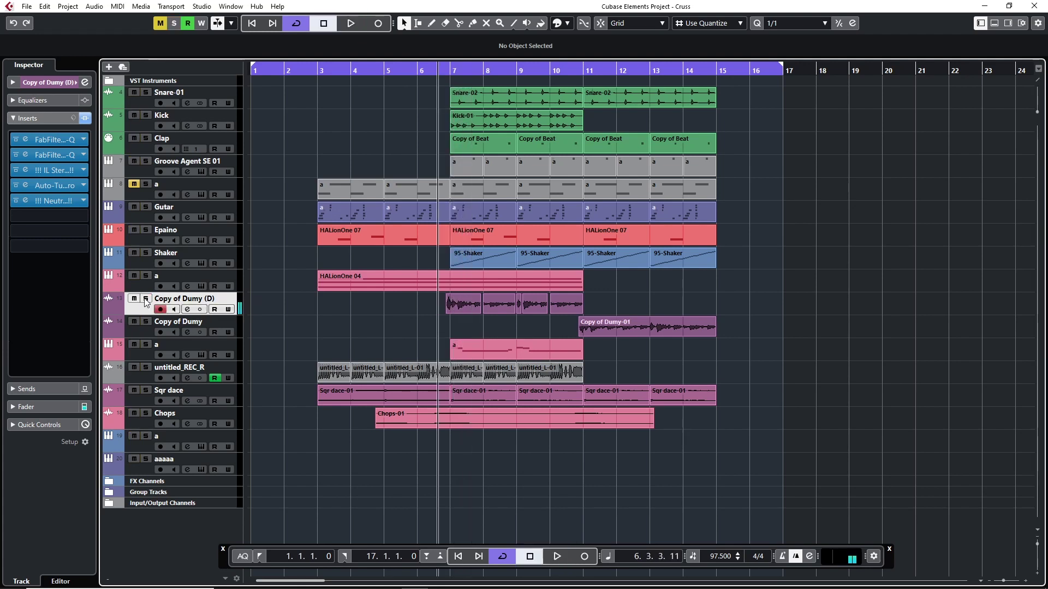